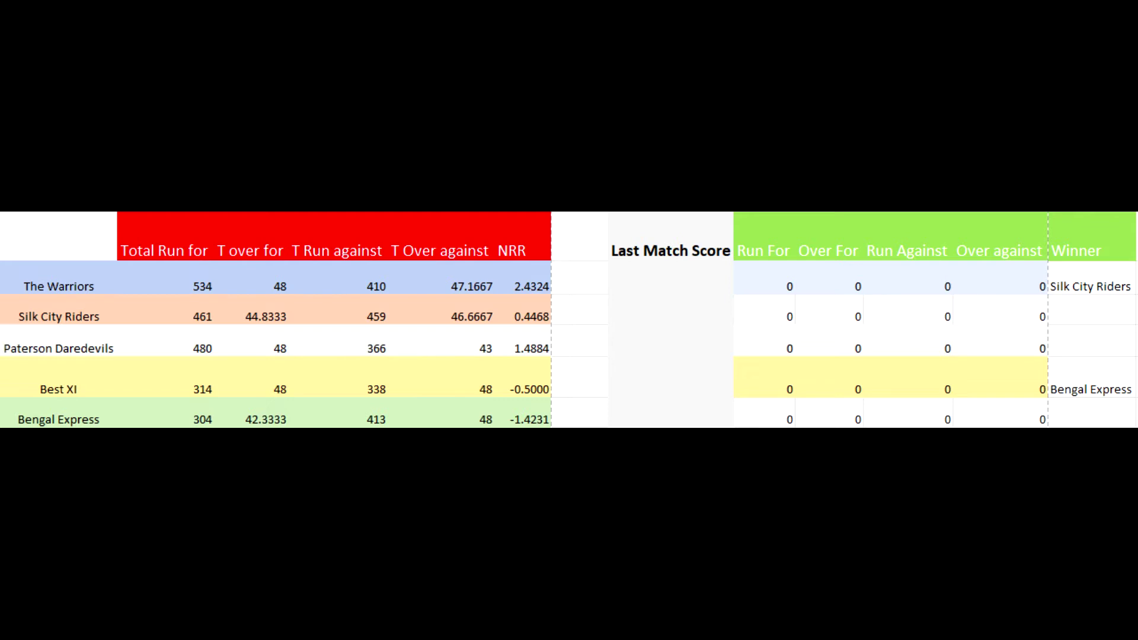
# Examine the NRR value of each of the five teams, from The Warriors down to Bengal Express
pyautogui.click(79, 284)
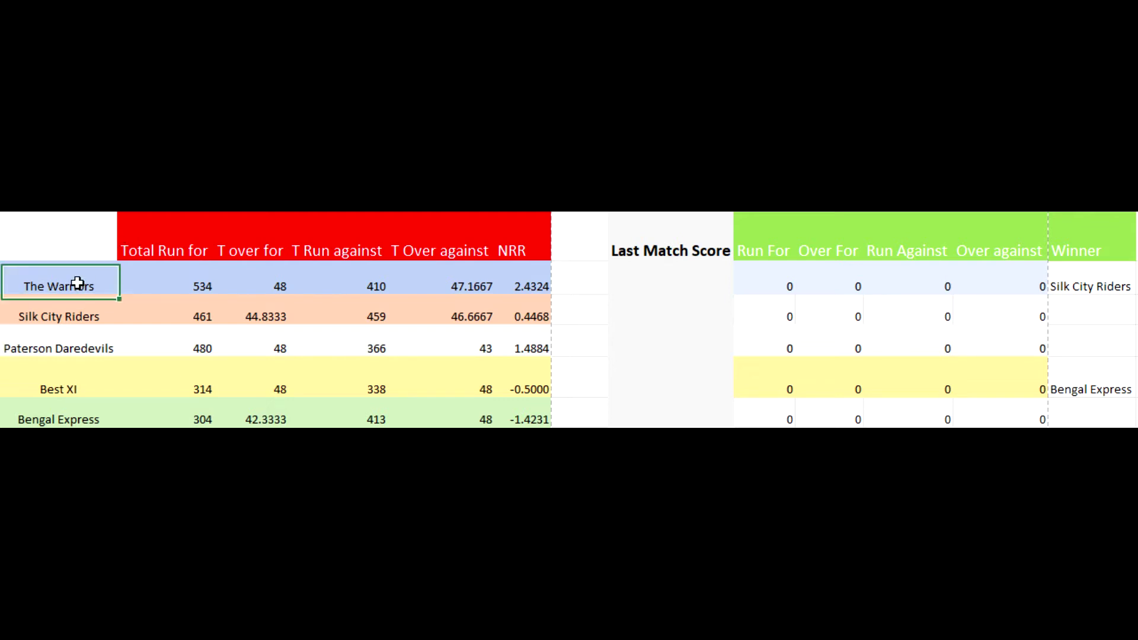
pyautogui.click(536, 280)
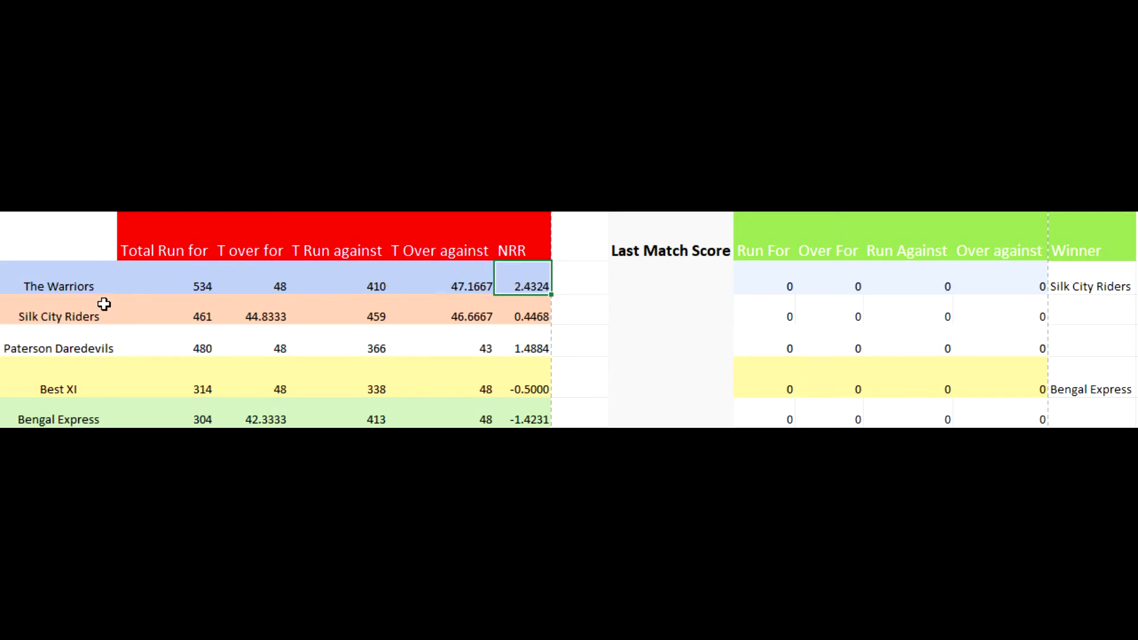
pyautogui.click(83, 314)
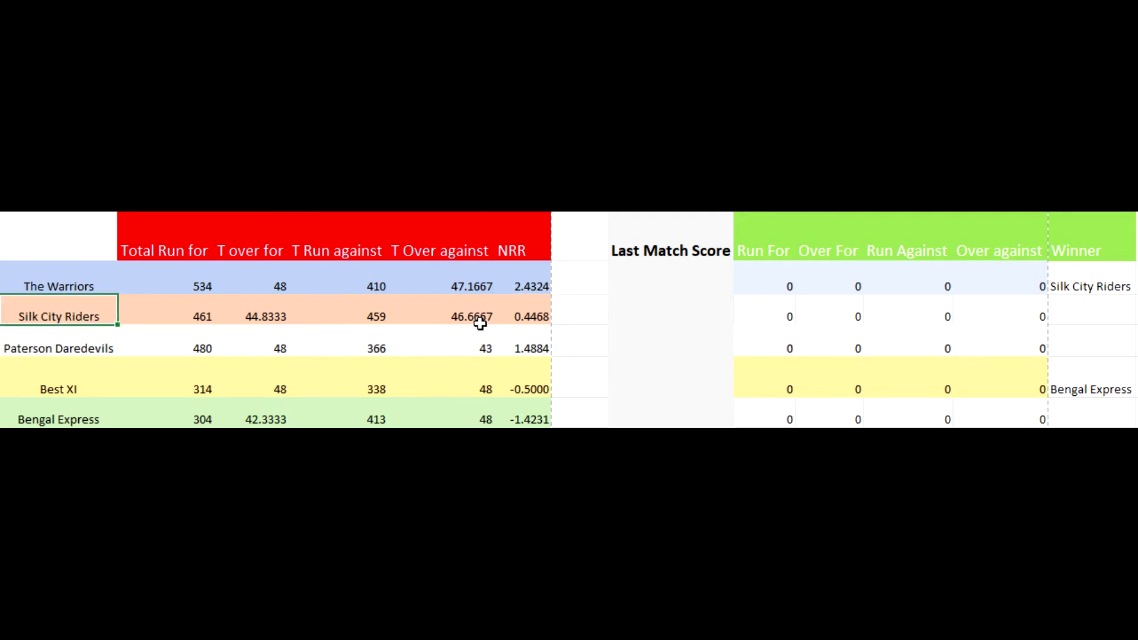
pyautogui.click(531, 313)
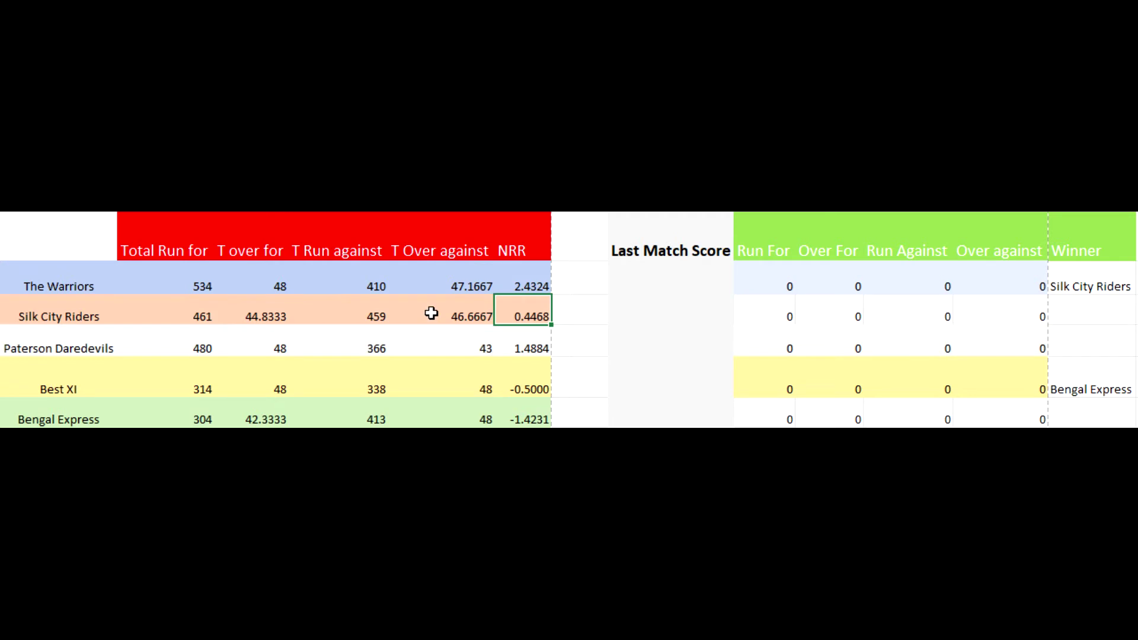
pyautogui.click(84, 337)
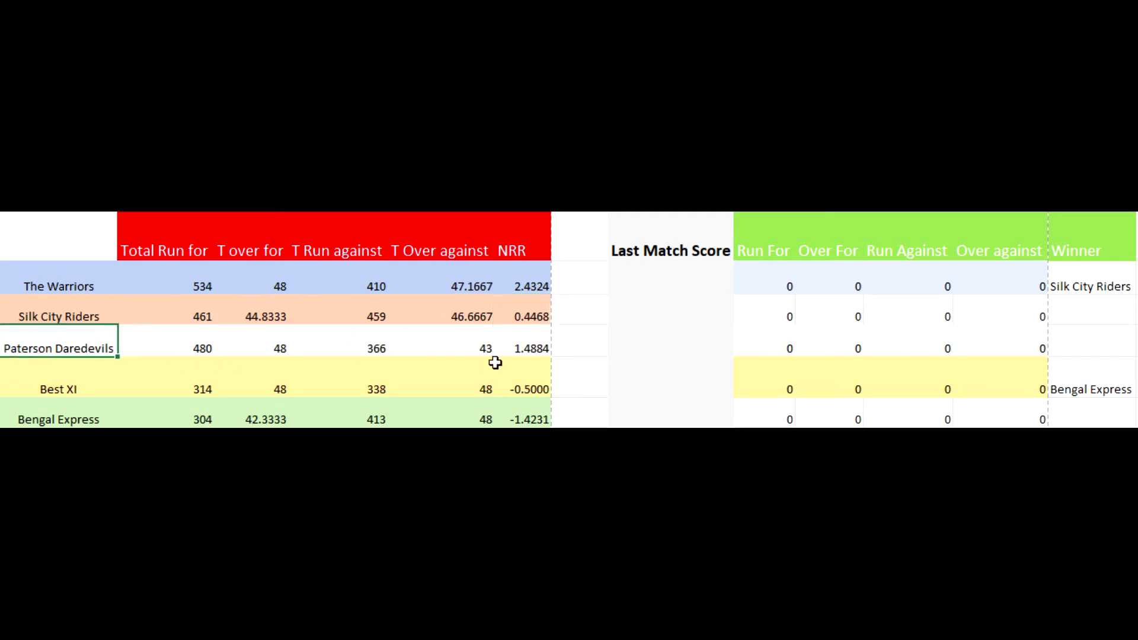
pyautogui.click(530, 336)
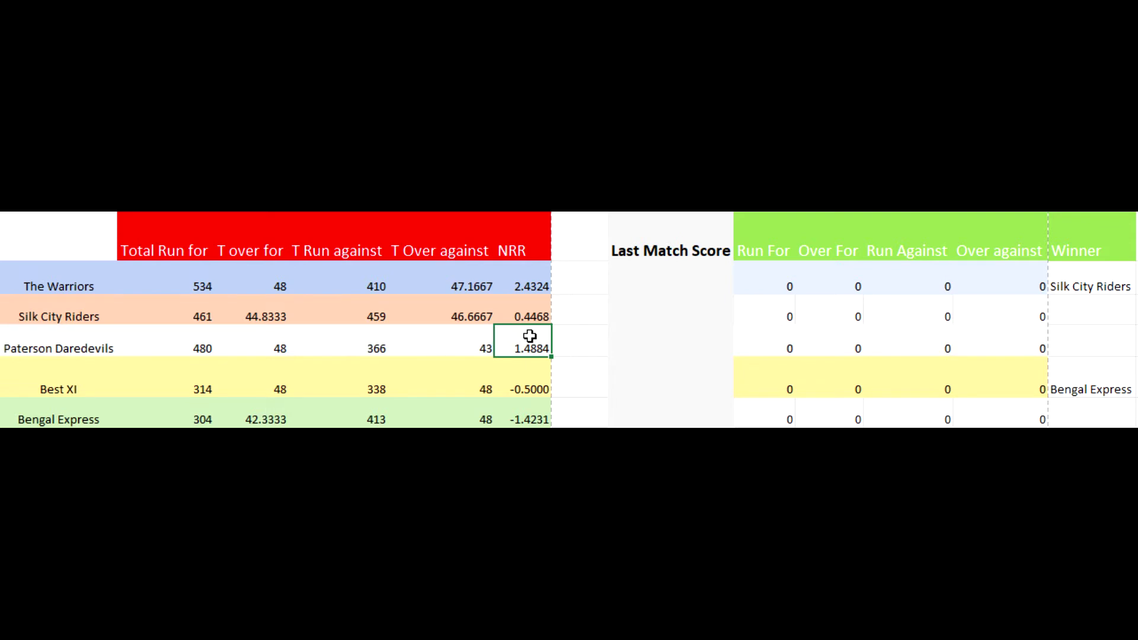
pyautogui.click(66, 377)
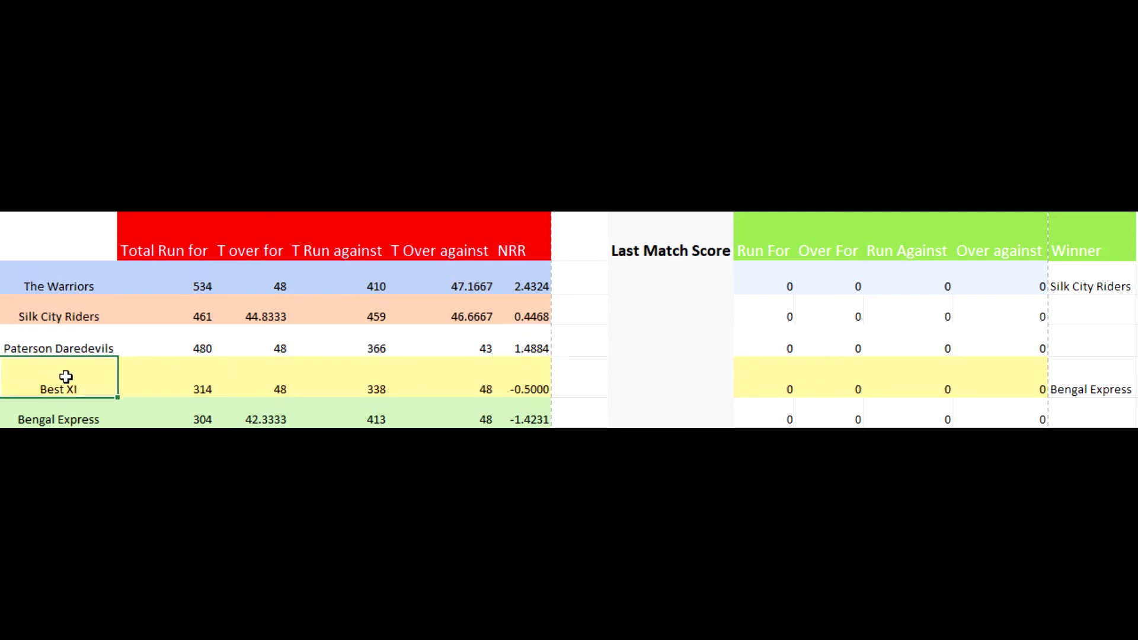
pyautogui.click(530, 378)
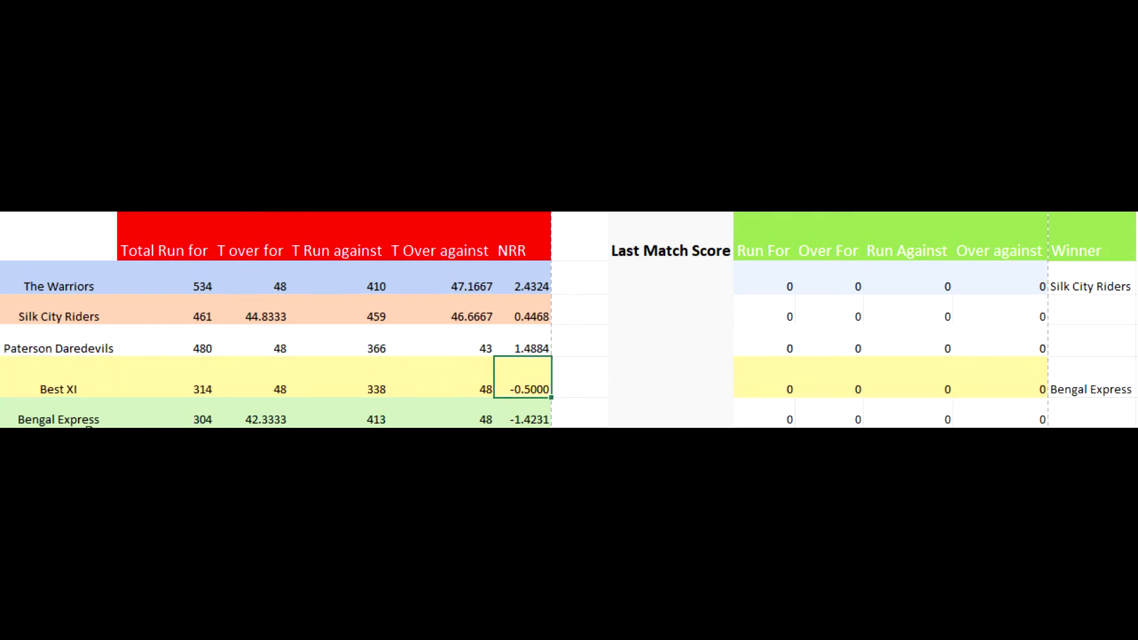
pyautogui.click(68, 413)
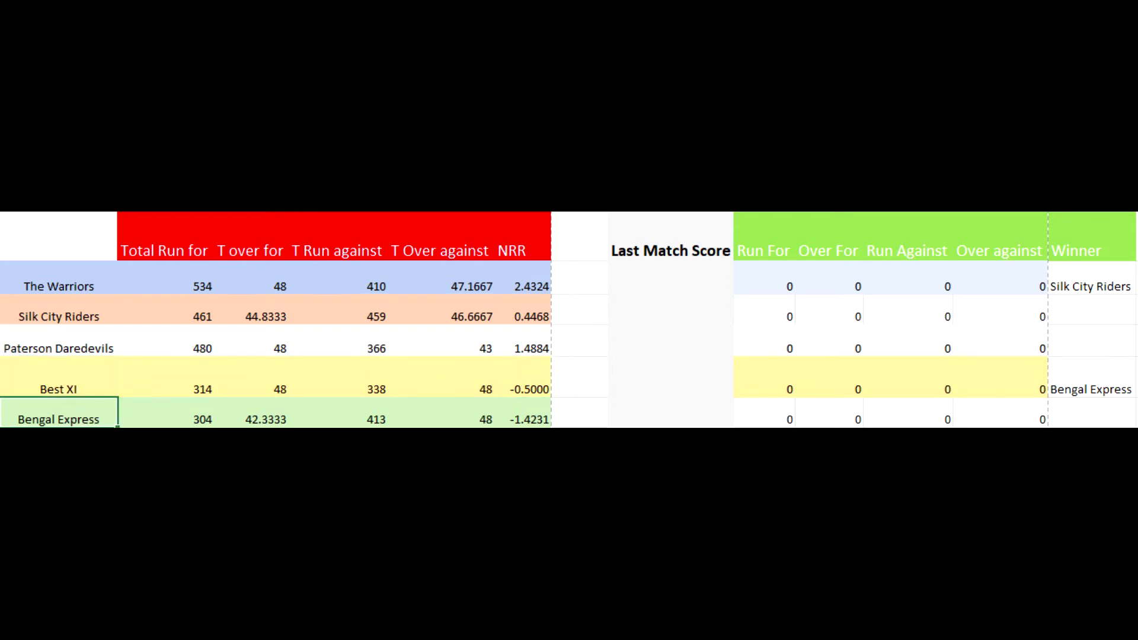
pyautogui.click(536, 409)
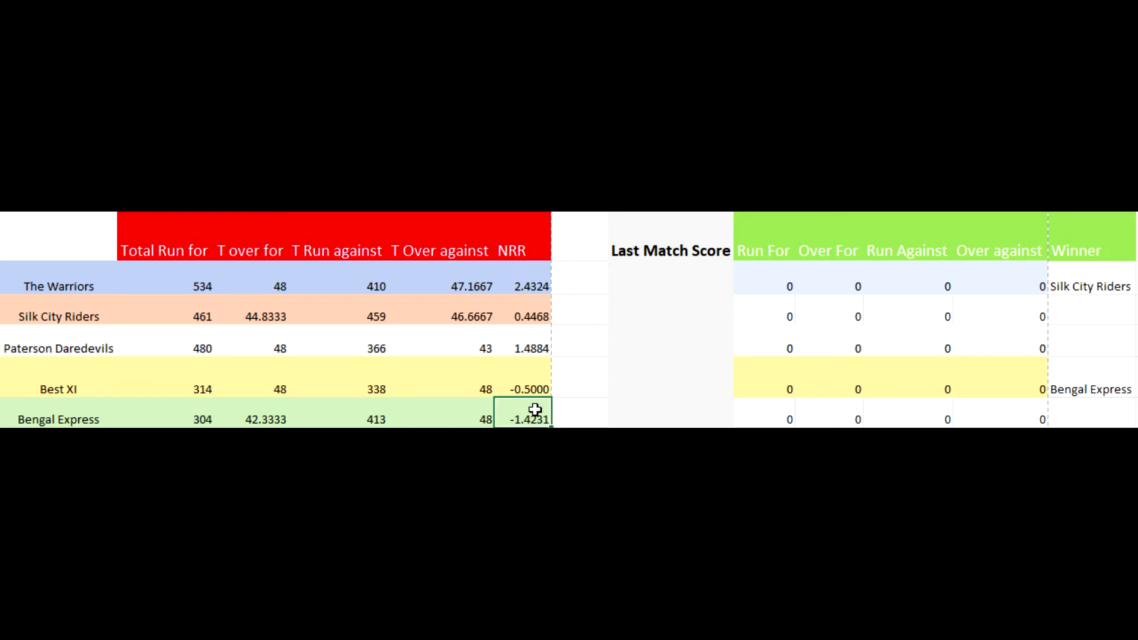
# Enter Paterson Daredevils' last match score: Run For 131, Over For 16, Run Against 129, Over against 16
pyautogui.click(773, 341)
pyautogui.write('131')
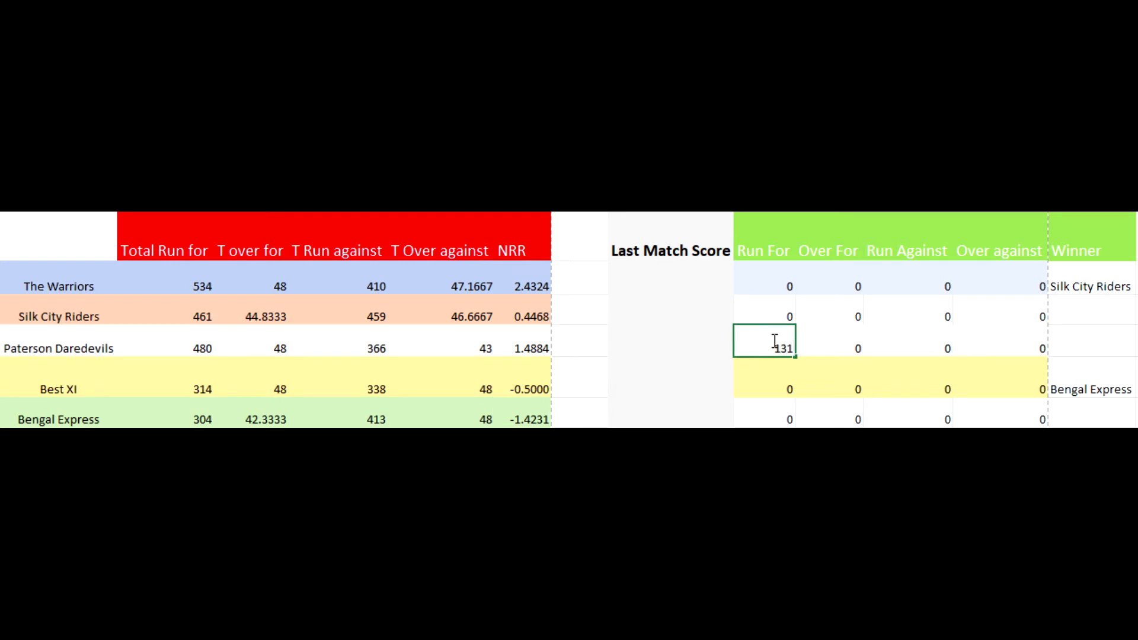
pyautogui.press('Tab')
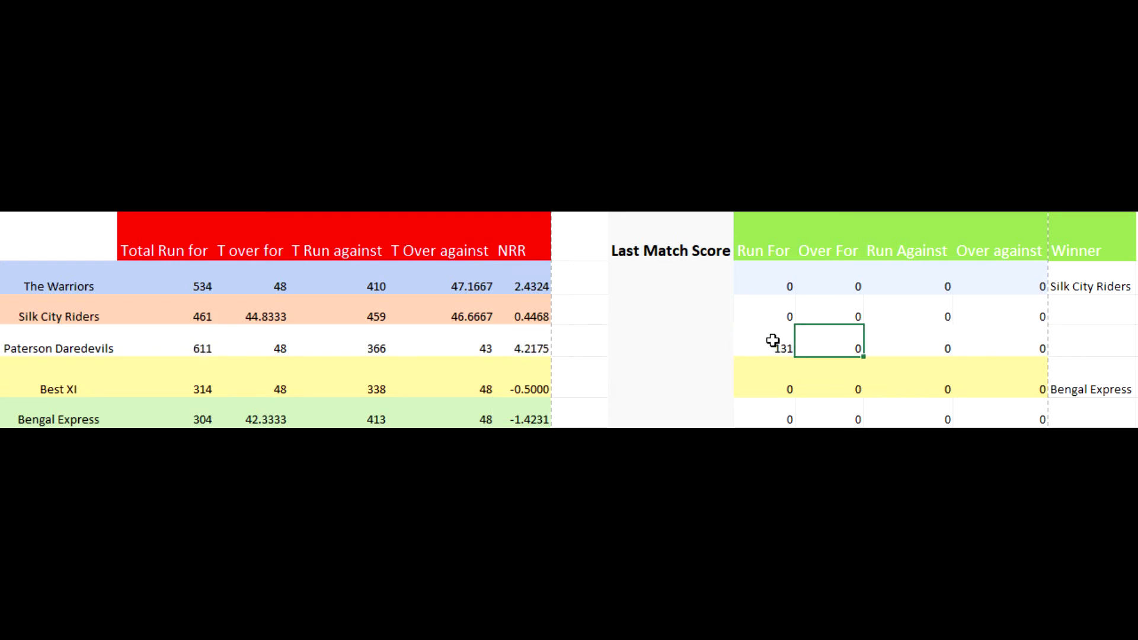
pyautogui.write('16')
pyautogui.press('Tab')
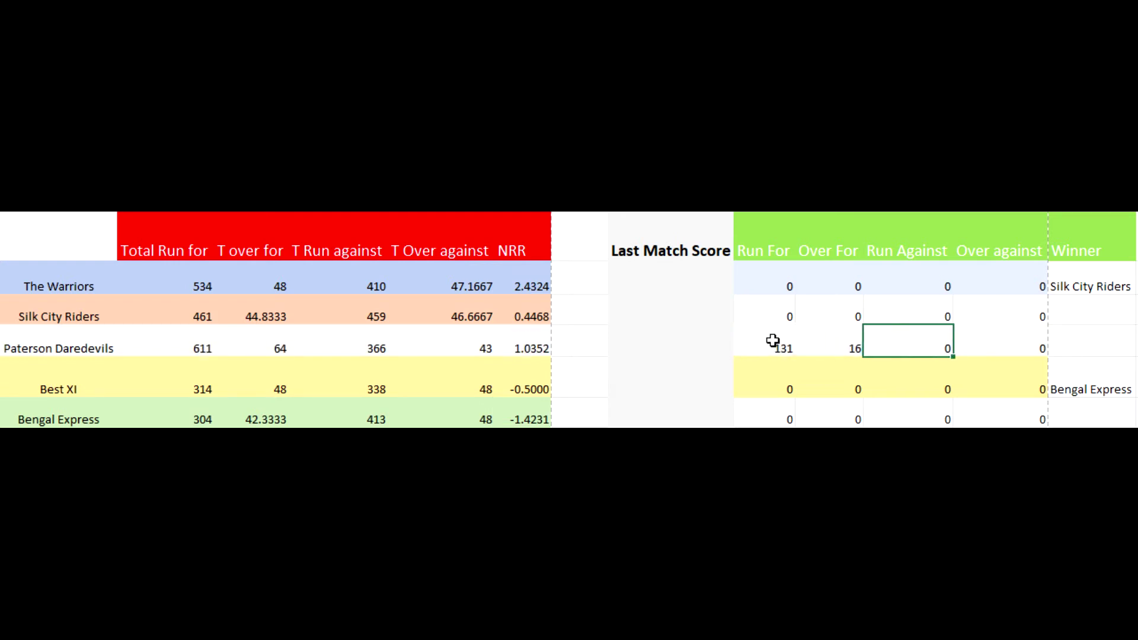
pyautogui.write('129')
pyautogui.press('Tab')
pyautogui.write('16')
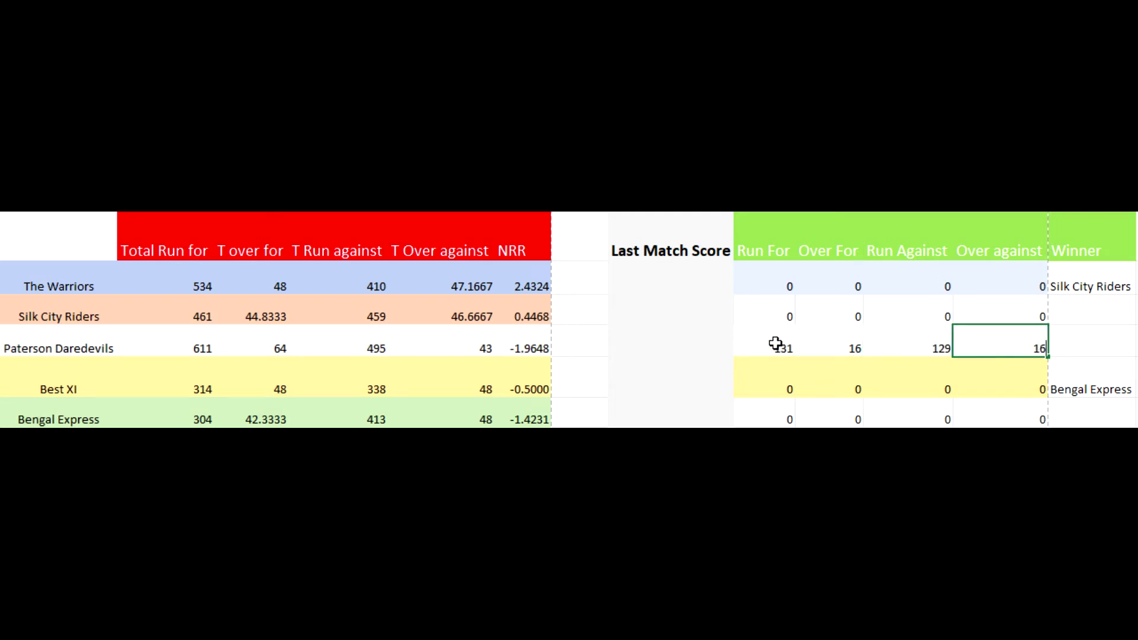
pyautogui.click(774, 342)
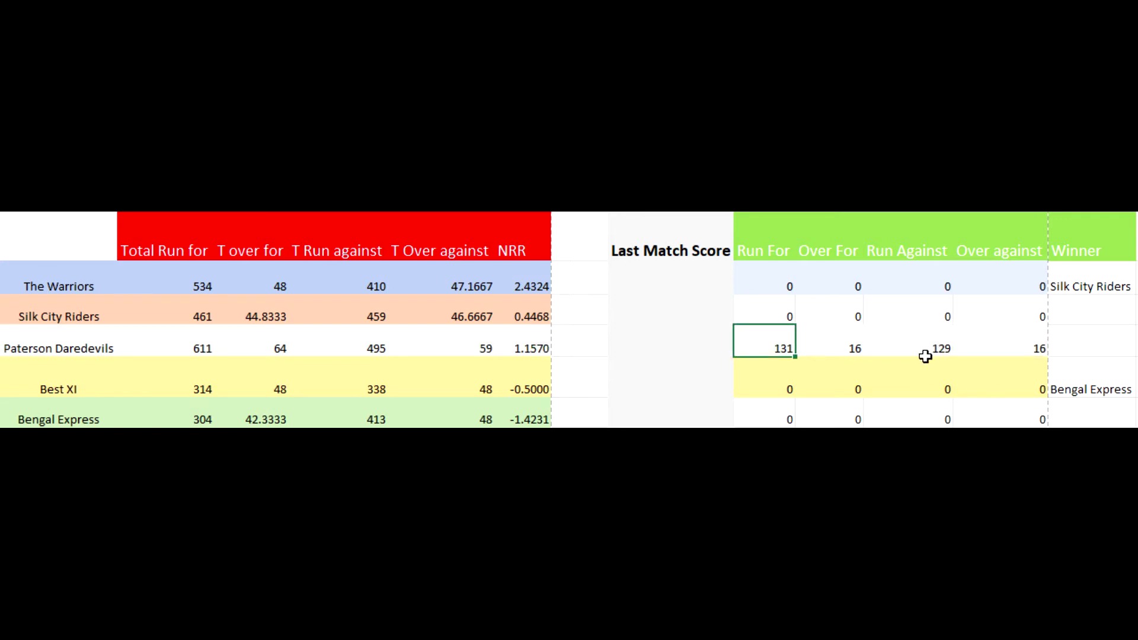
# Enter The Warriors' last match score: Run For 131, Over For 16, Run Against 129, Over against 16
pyautogui.click(769, 283)
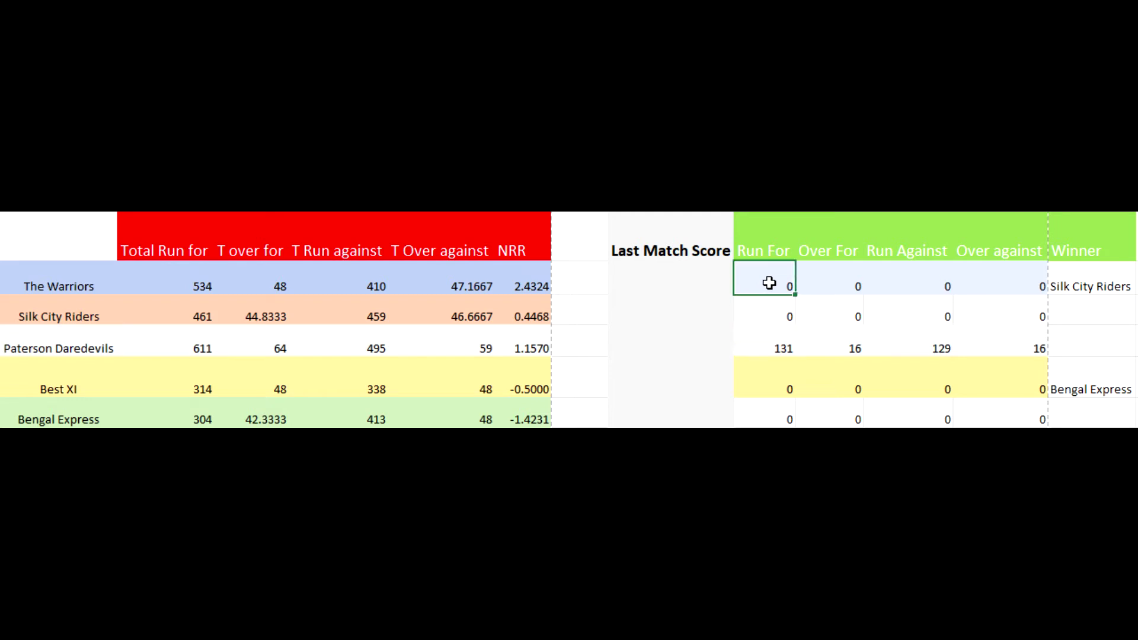
pyautogui.write('131')
pyautogui.click(823, 289)
pyautogui.write('16')
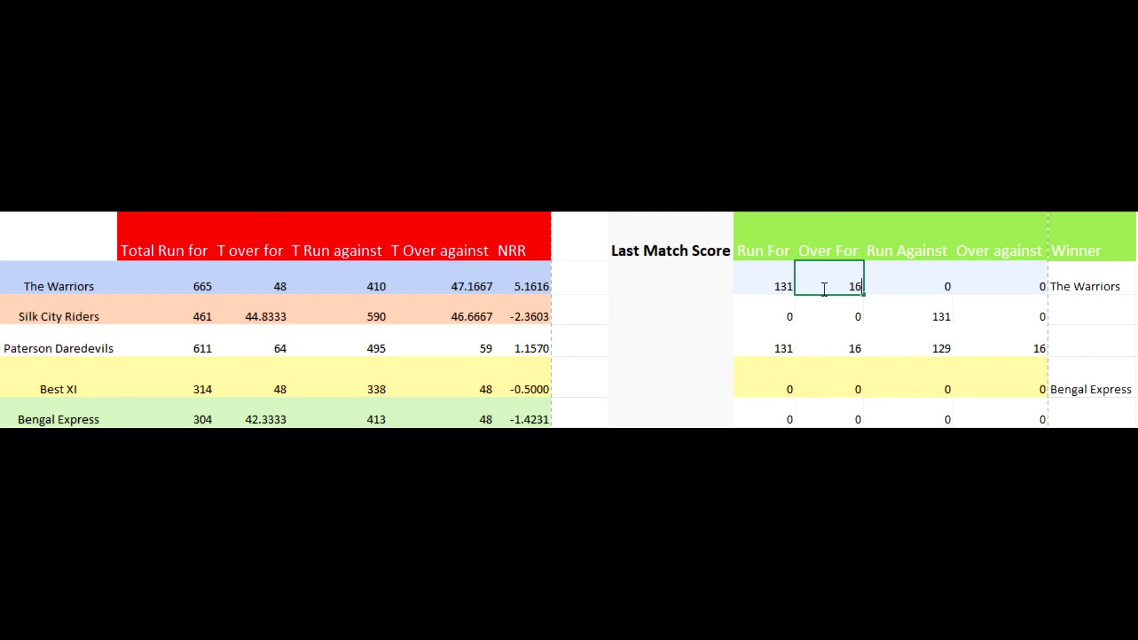
pyautogui.press('Tab')
pyautogui.write('129')
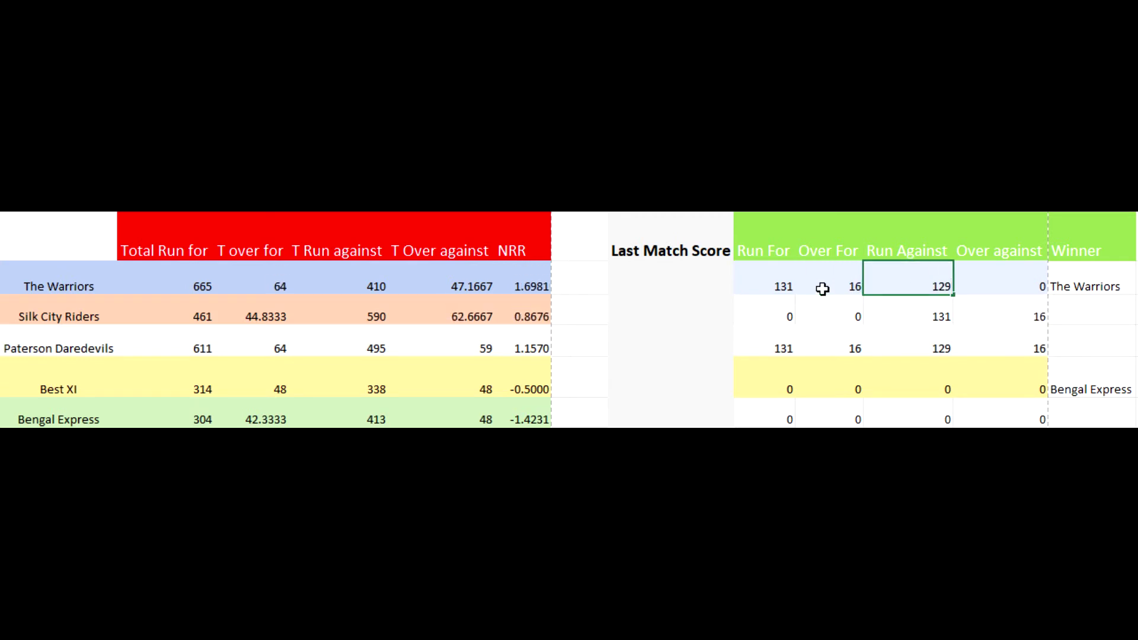
pyautogui.press('Tab')
pyautogui.write('16')
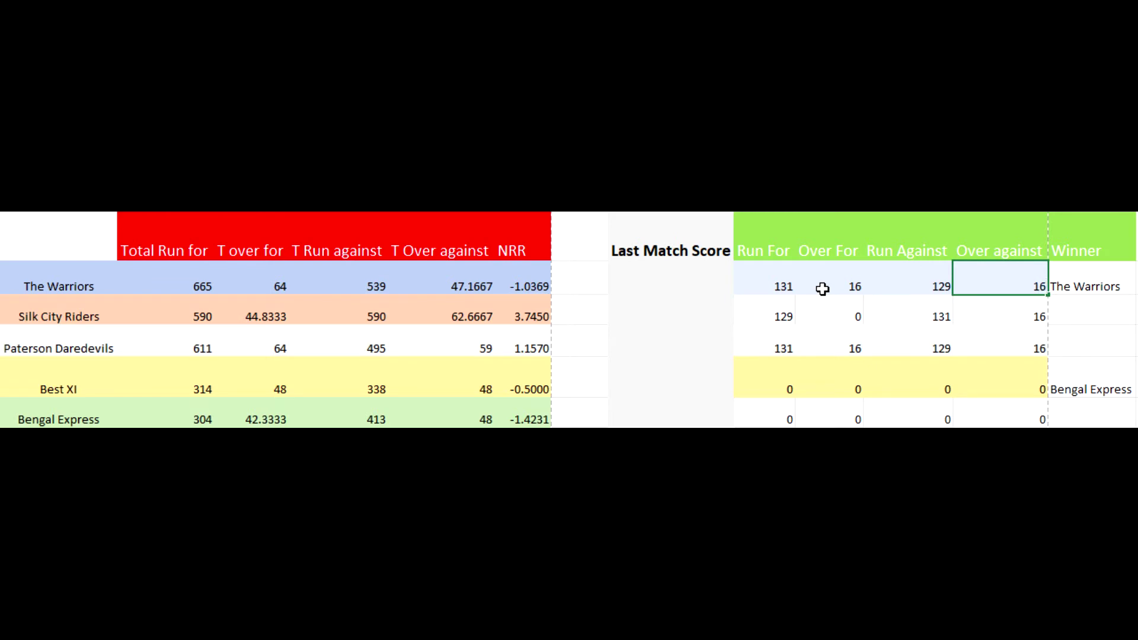
pyautogui.press('Return')
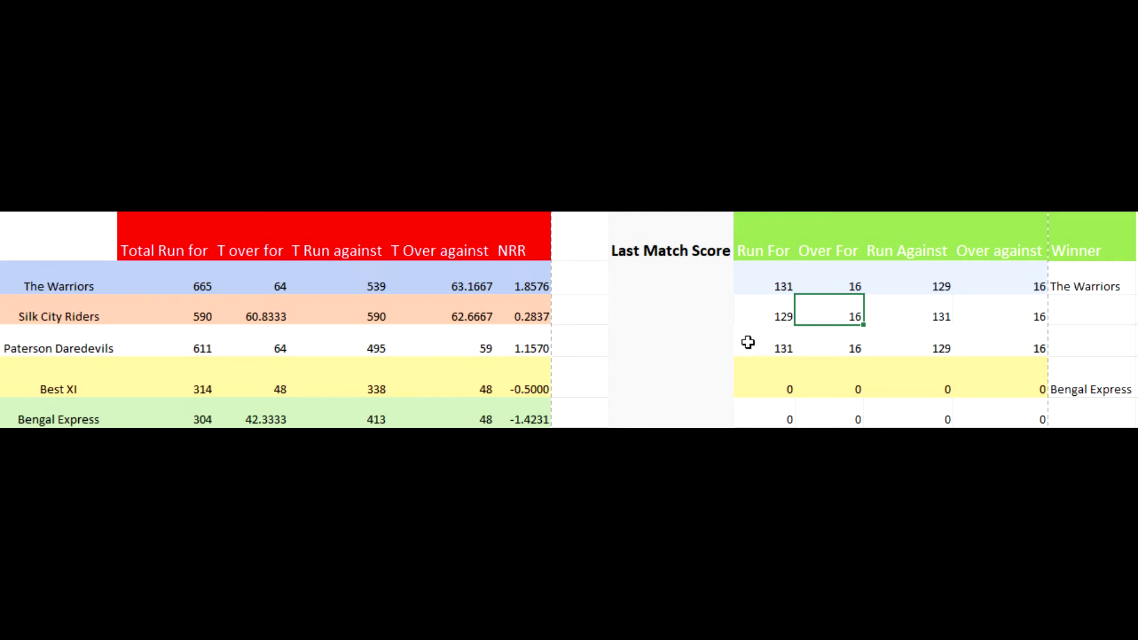
# Compare the NRR values of Paterson Daredevils and Silk City Riders, and set The Warriors' Run Against to 150
pyautogui.click(766, 340)
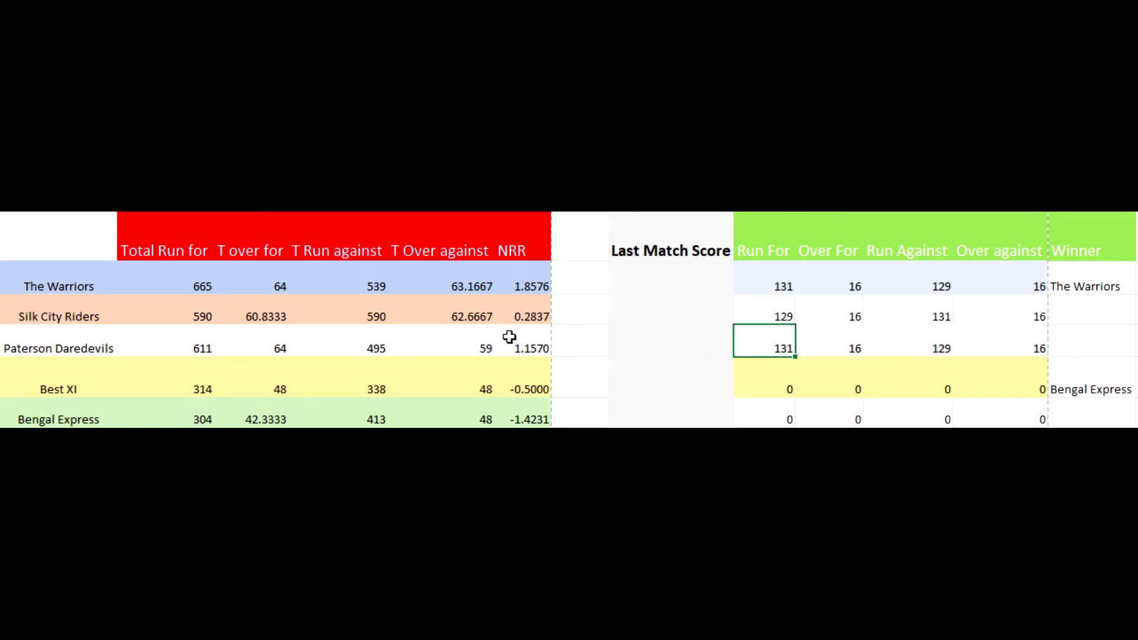
pyautogui.click(529, 336)
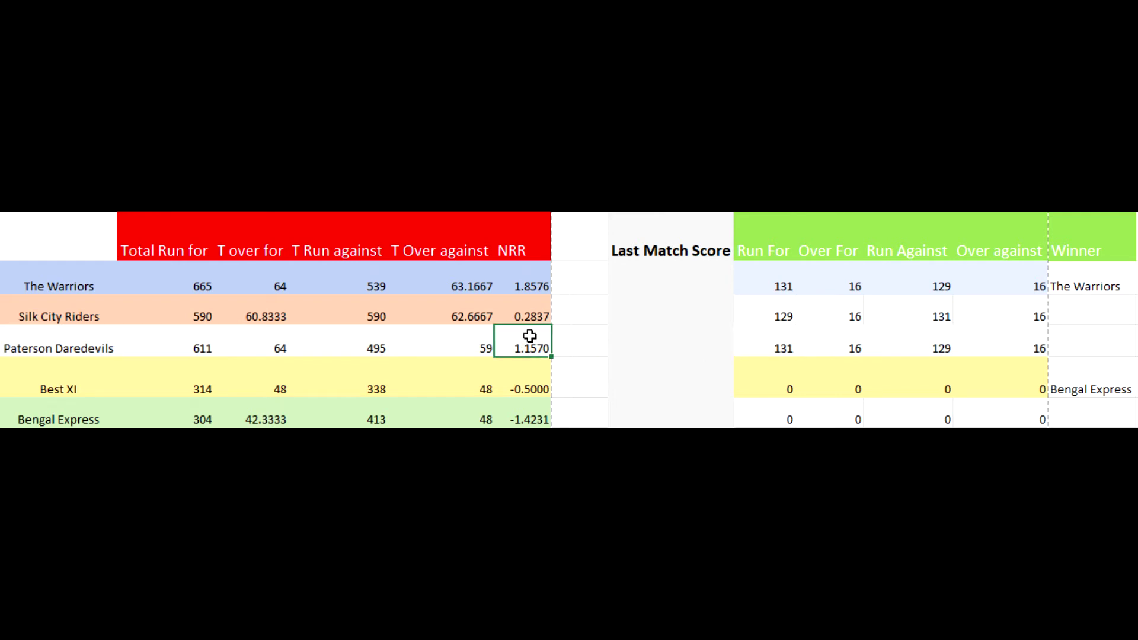
pyautogui.click(534, 302)
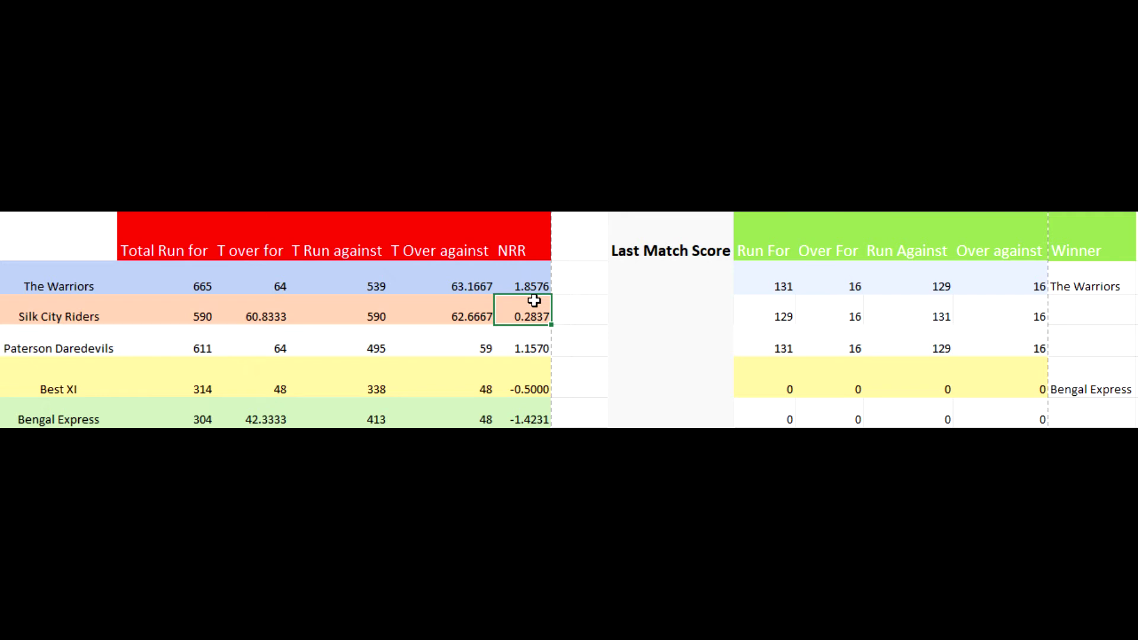
pyautogui.click(516, 339)
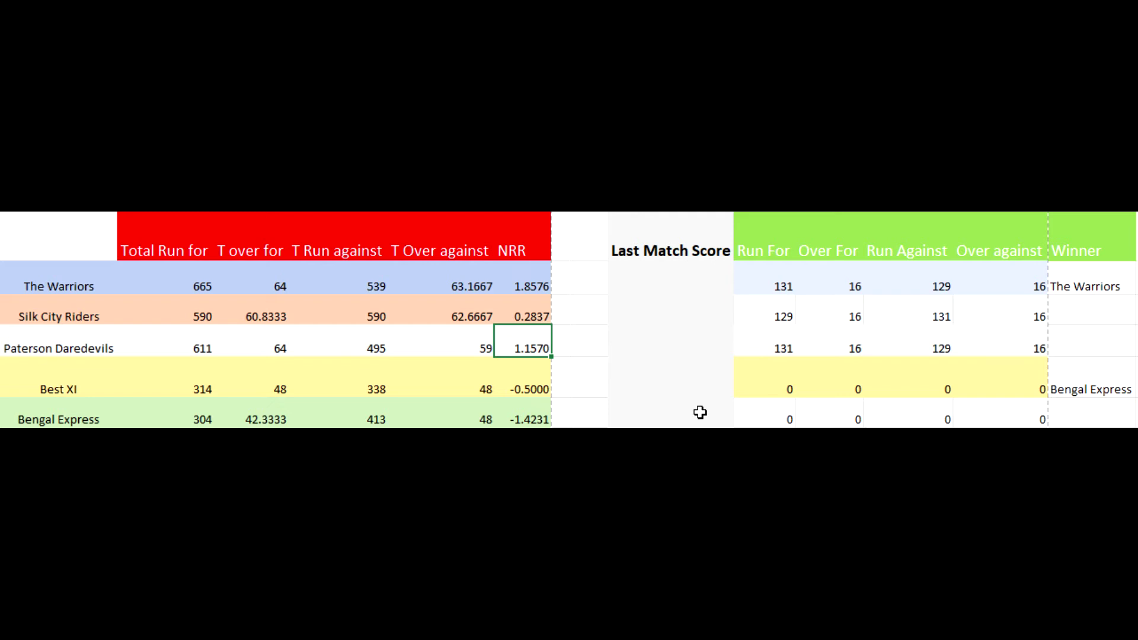
pyautogui.click(783, 277)
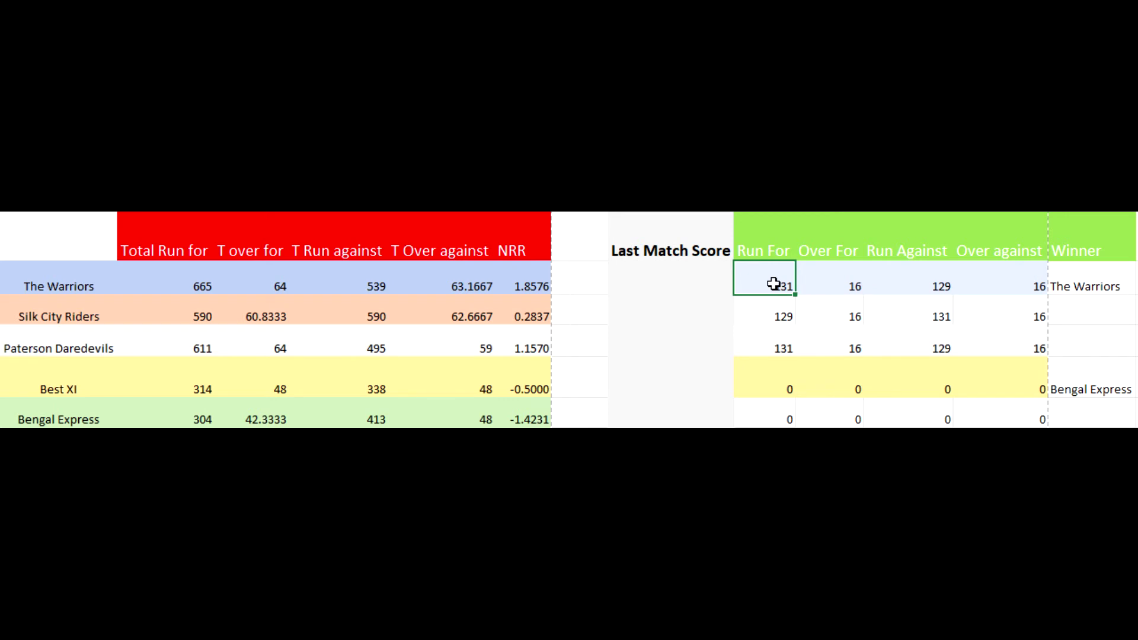
pyautogui.click(919, 281)
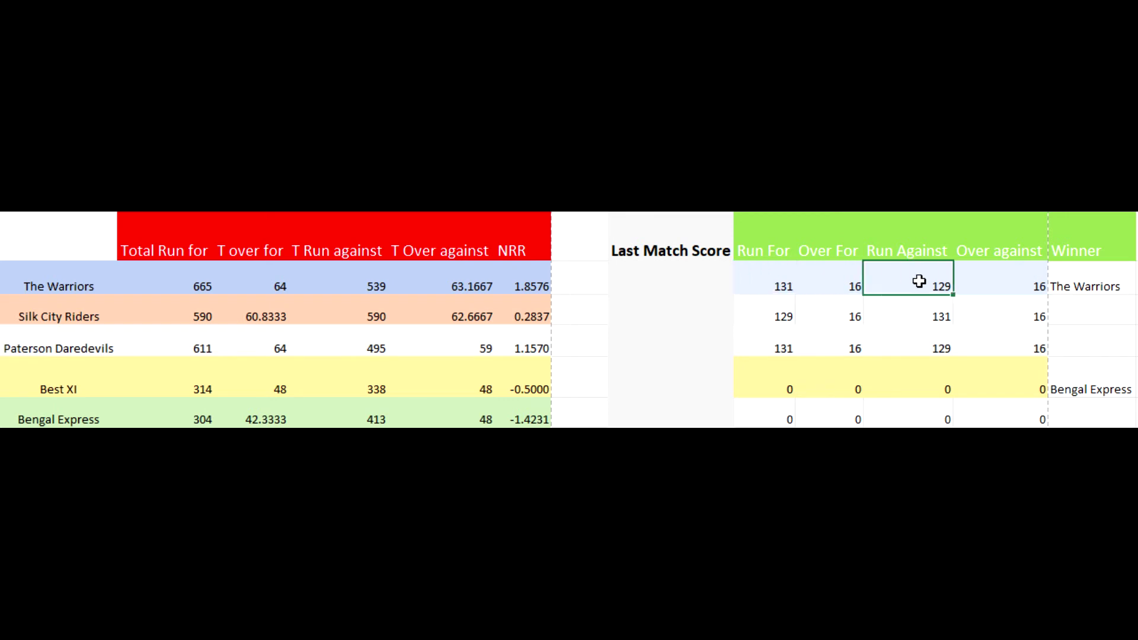
pyautogui.write('150')
pyautogui.press('Return')
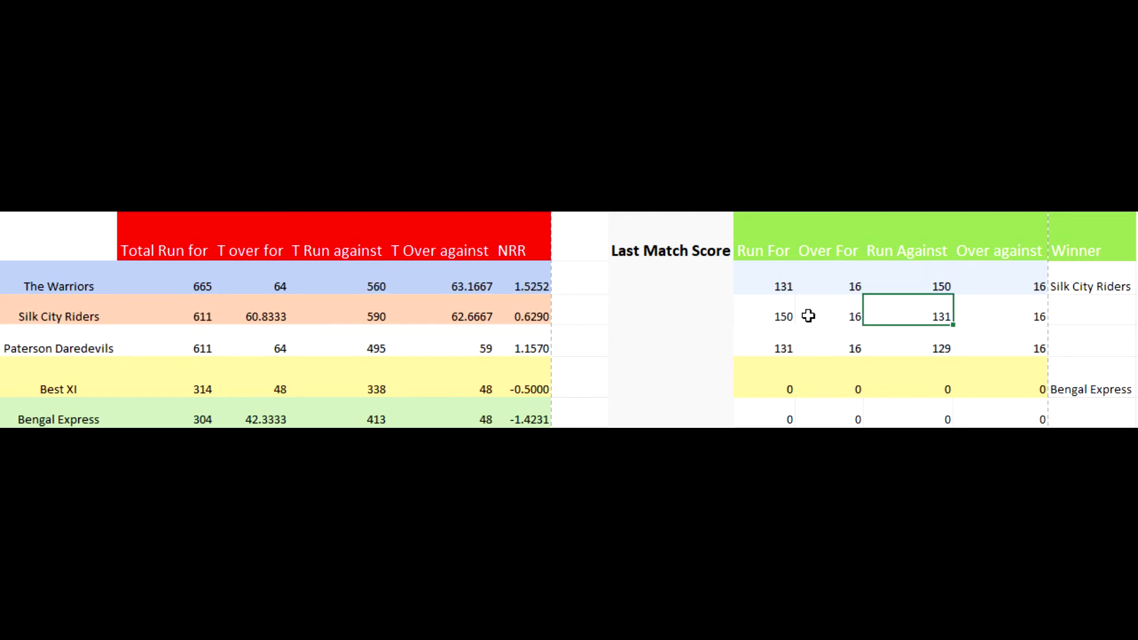
# Compare the NRR values of The Warriors and Paterson Daredevils, and set Paterson Daredevils' Run For to 150
pyautogui.click(536, 269)
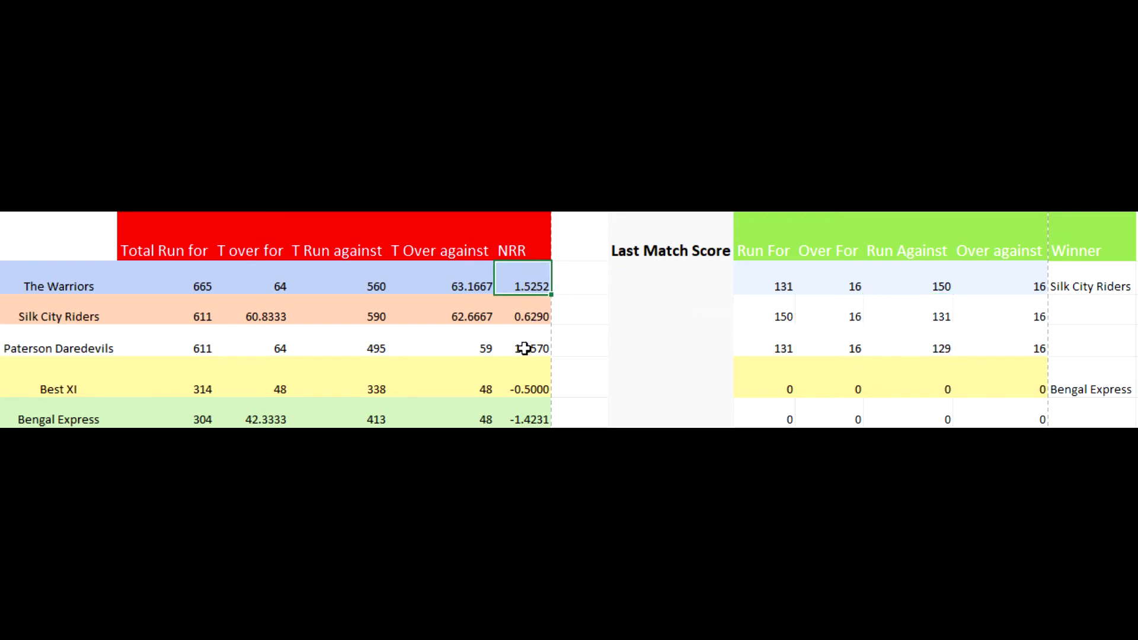
pyautogui.click(524, 330)
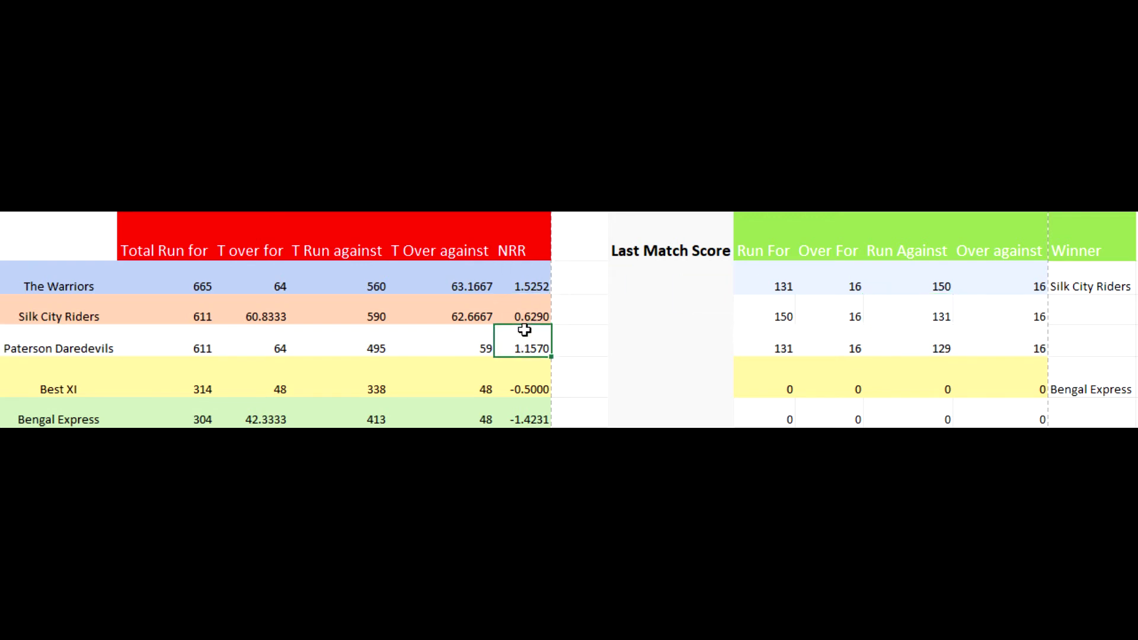
pyautogui.click(776, 346)
pyautogui.press('BackSpace')
pyautogui.write('150')
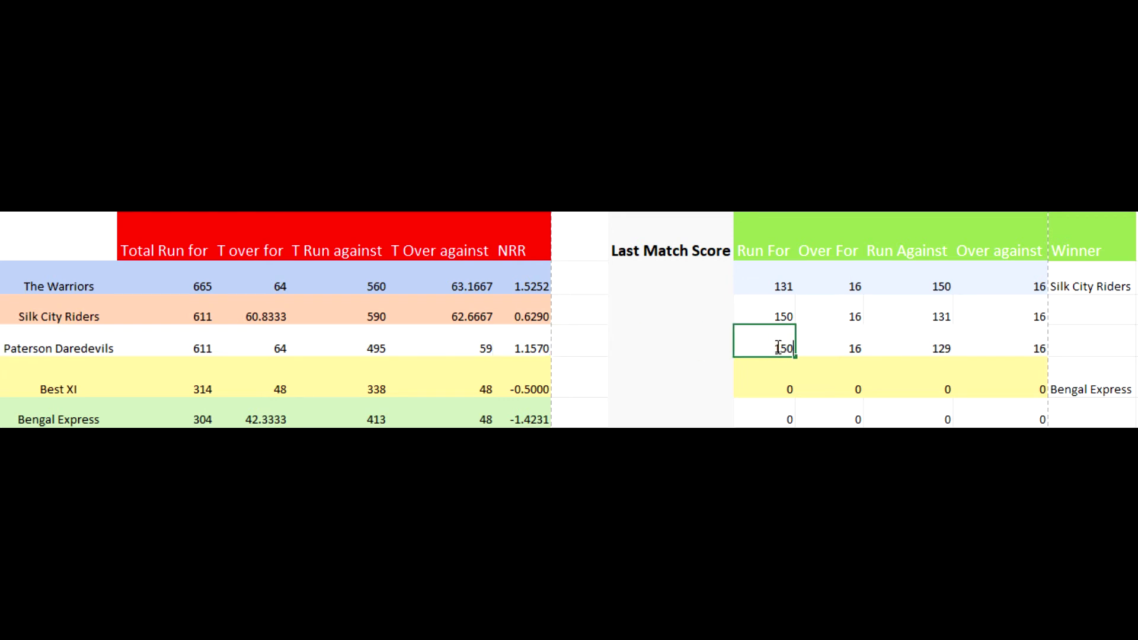
pyautogui.hotkey('ctrl', 'Return')
pyautogui.press('Return')
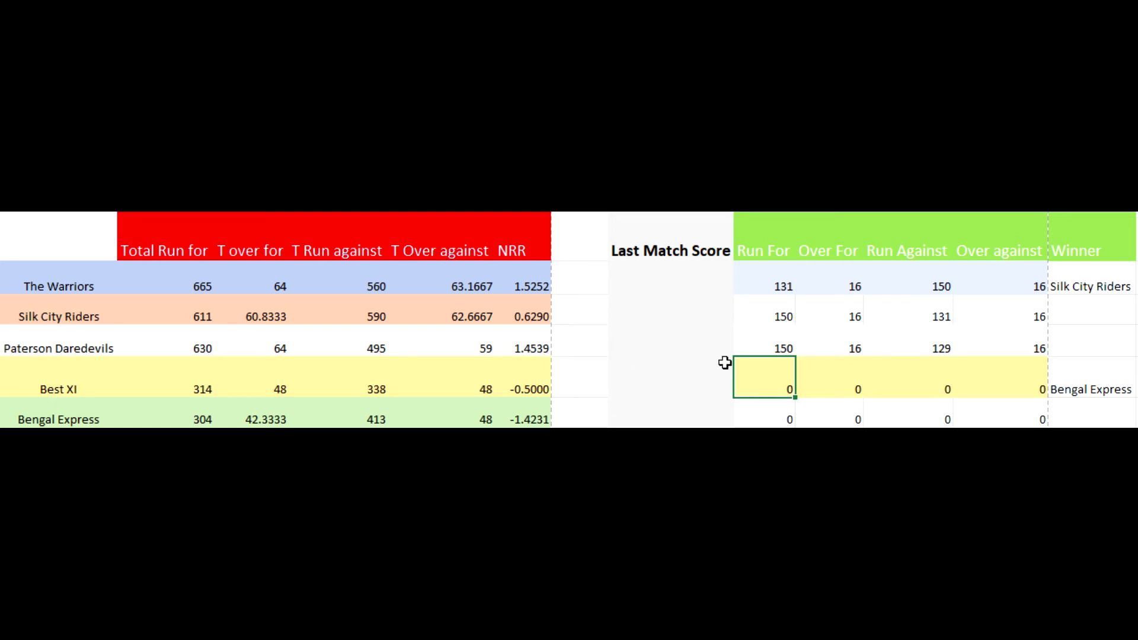
# Set Paterson Daredevils' Run For in the last match to 160
pyautogui.click(765, 341)
pyautogui.write('160')
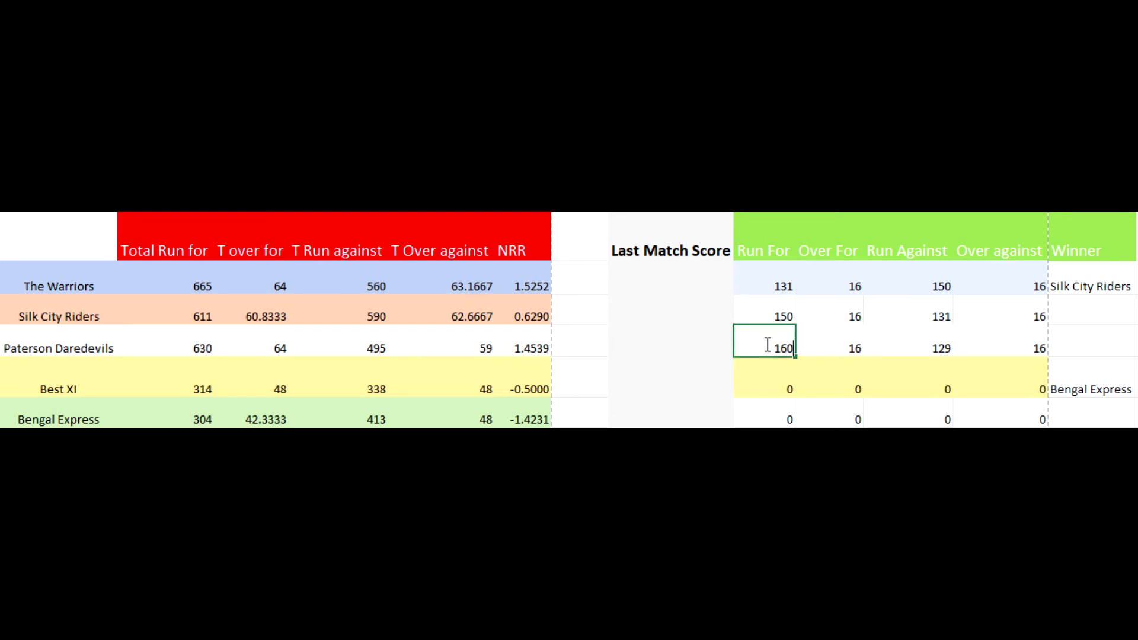
pyautogui.press('Return')
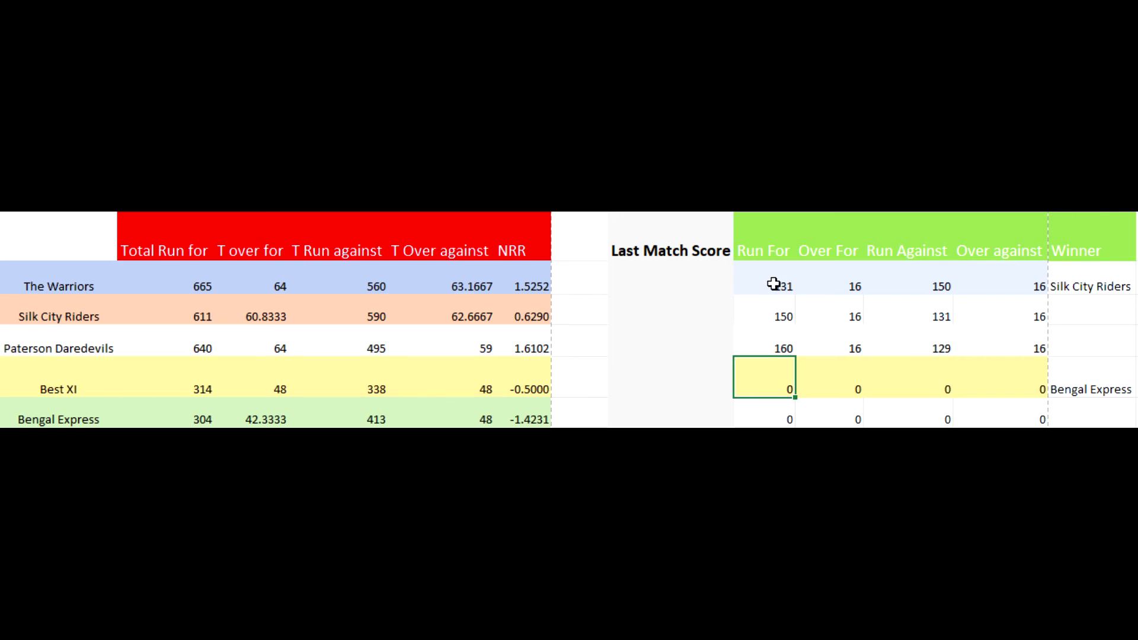
# Restore Paterson Daredevils' Run For in the last match to 131
pyautogui.click(771, 345)
pyautogui.write('131')
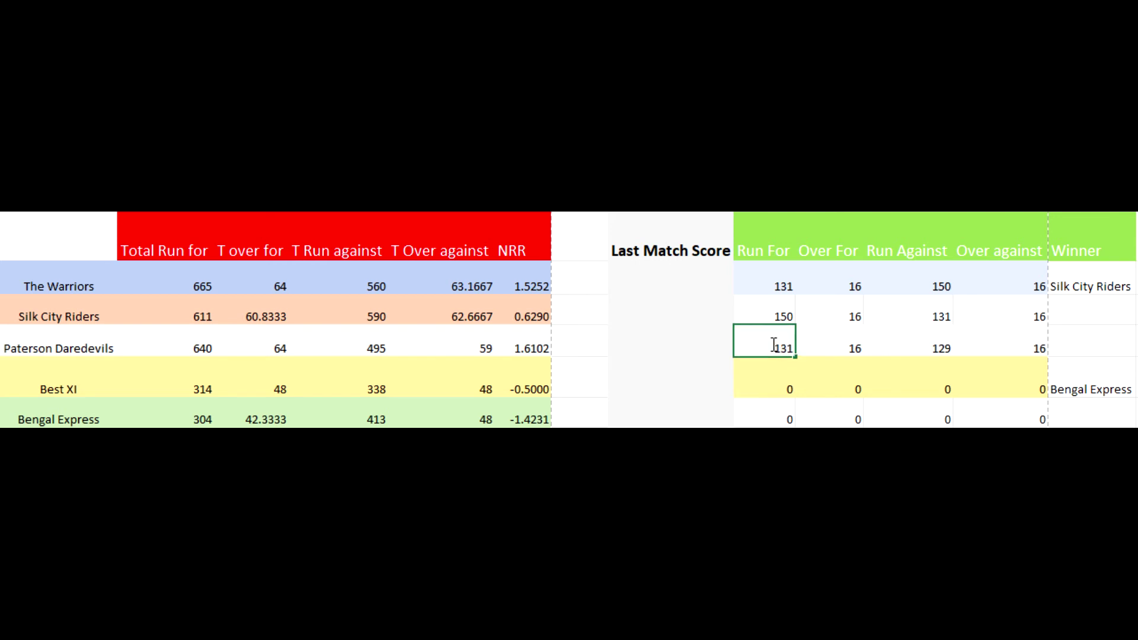
pyautogui.press('Return')
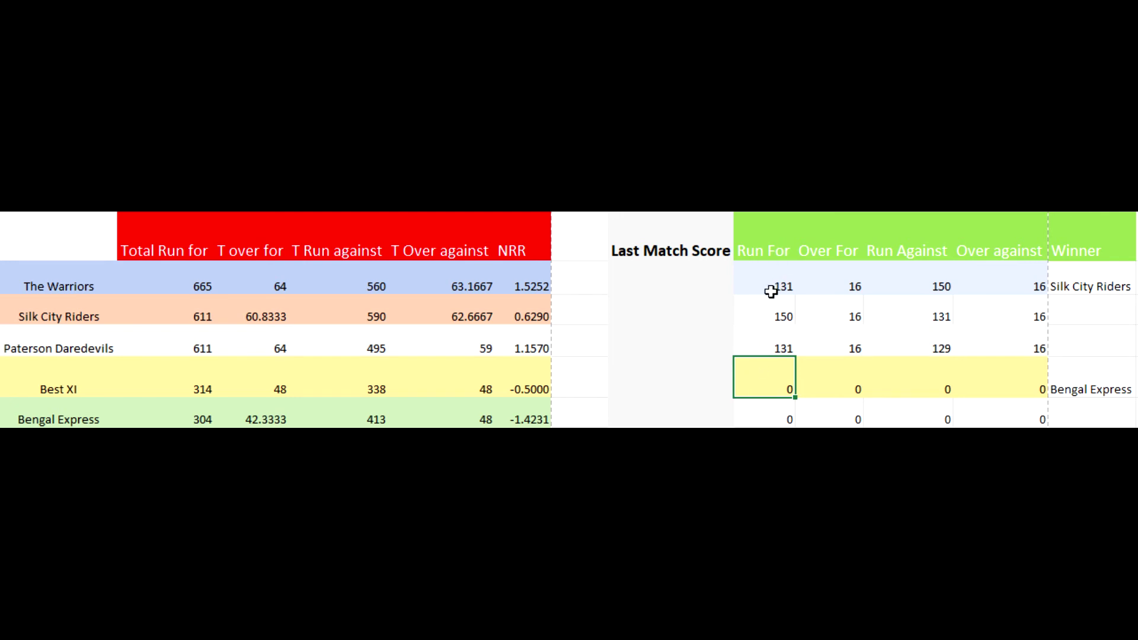
# Set The Warriors' Run For in the last match to 151
pyautogui.press('Up')
pyautogui.press('Up')
pyautogui.press('Up')
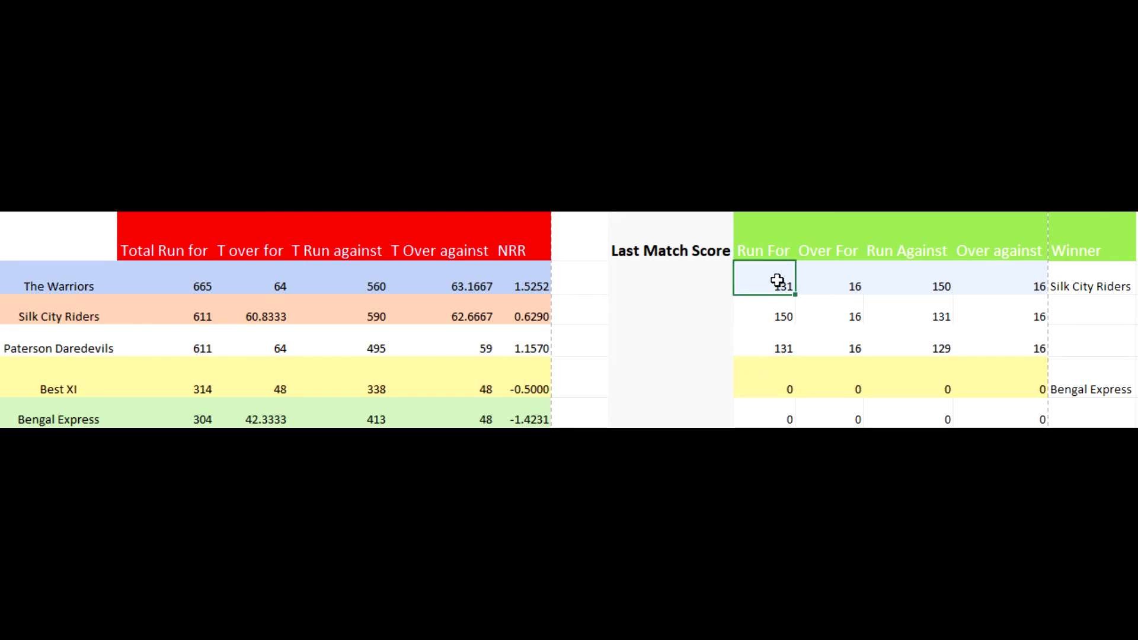
pyautogui.write('151')
pyautogui.press('Return')
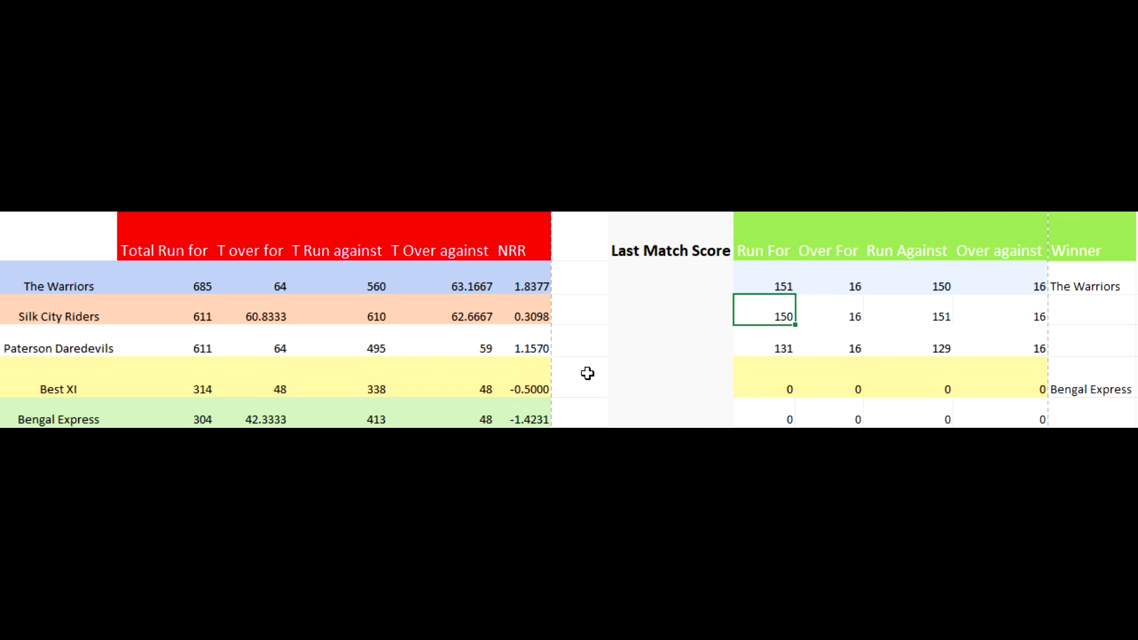
# Enter Best XI's last-match scores: Run For 220, Over For 16, Run Against 100 and Over Against 16
pyautogui.click(790, 392)
pyautogui.press('Delete')
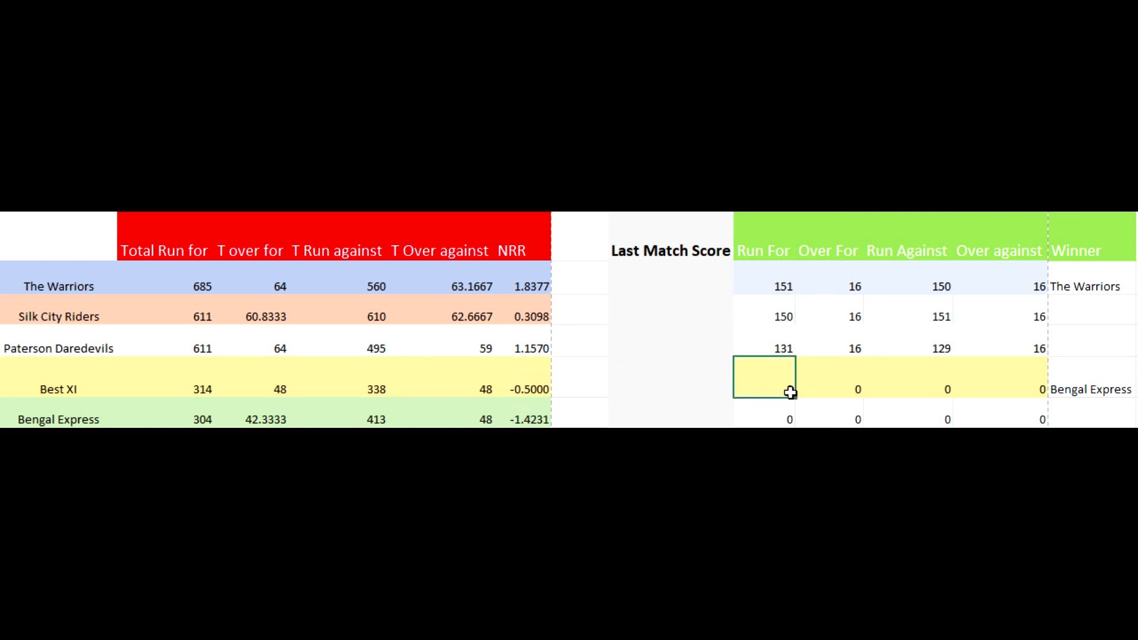
pyautogui.write('220')
pyautogui.press('Tab')
pyautogui.write('1')
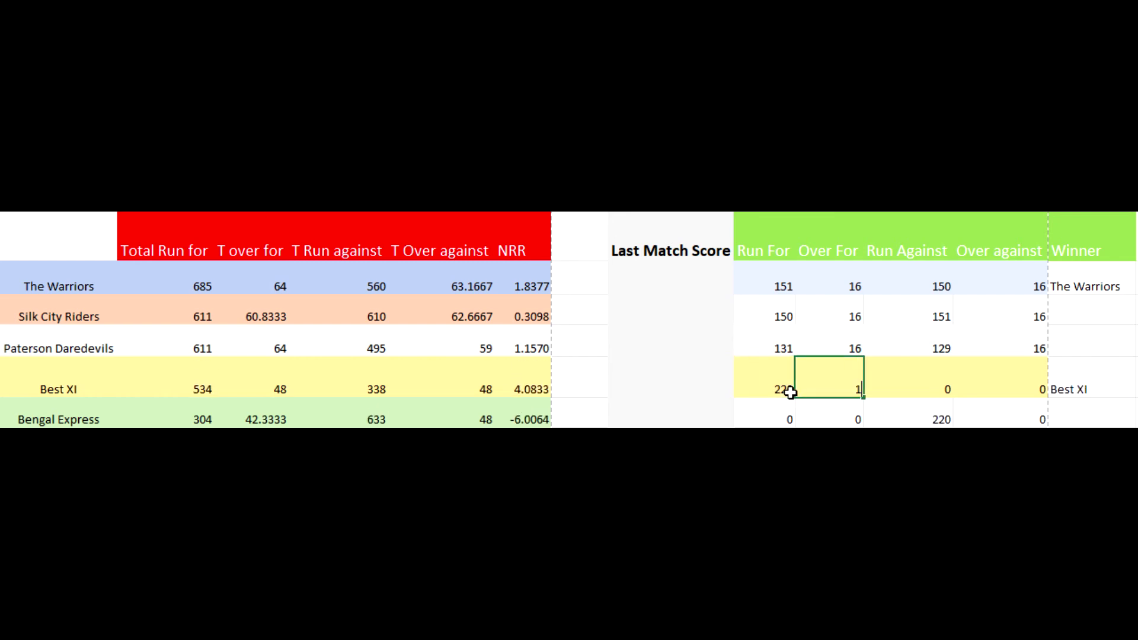
pyautogui.write('6')
pyautogui.press('Tab')
pyautogui.write('100')
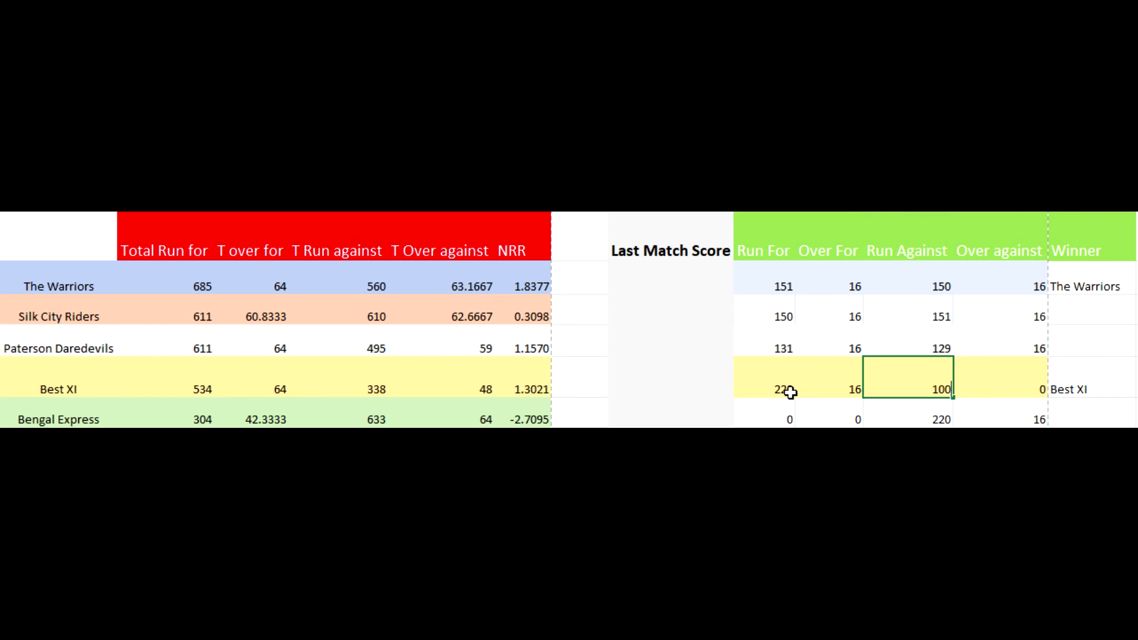
pyautogui.press('Tab')
pyautogui.write('16')
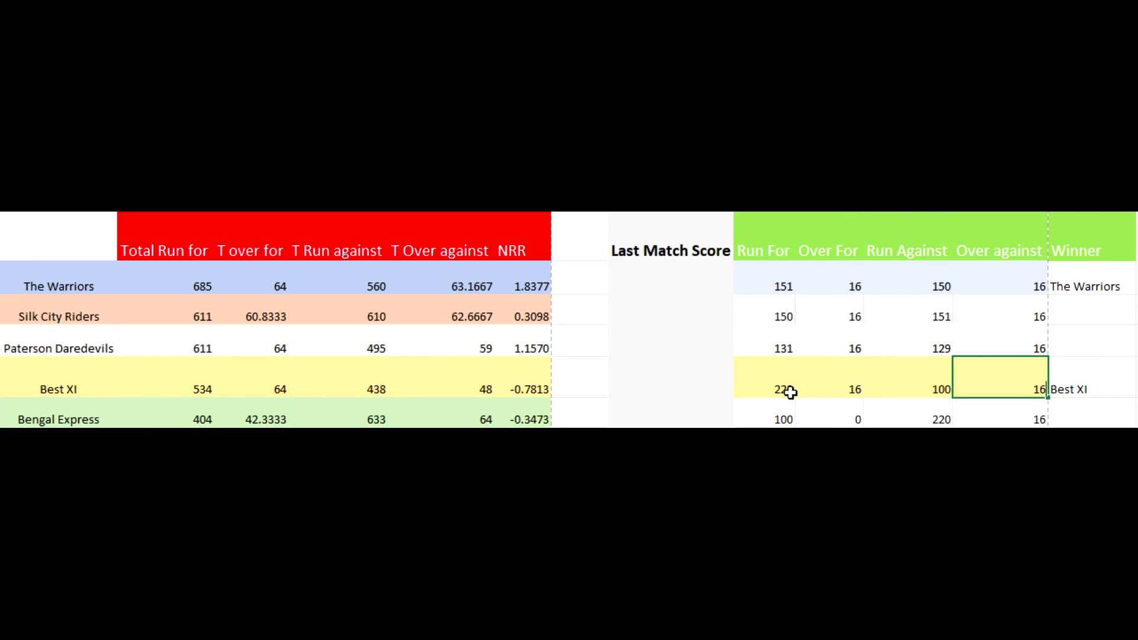
pyautogui.press('Return')
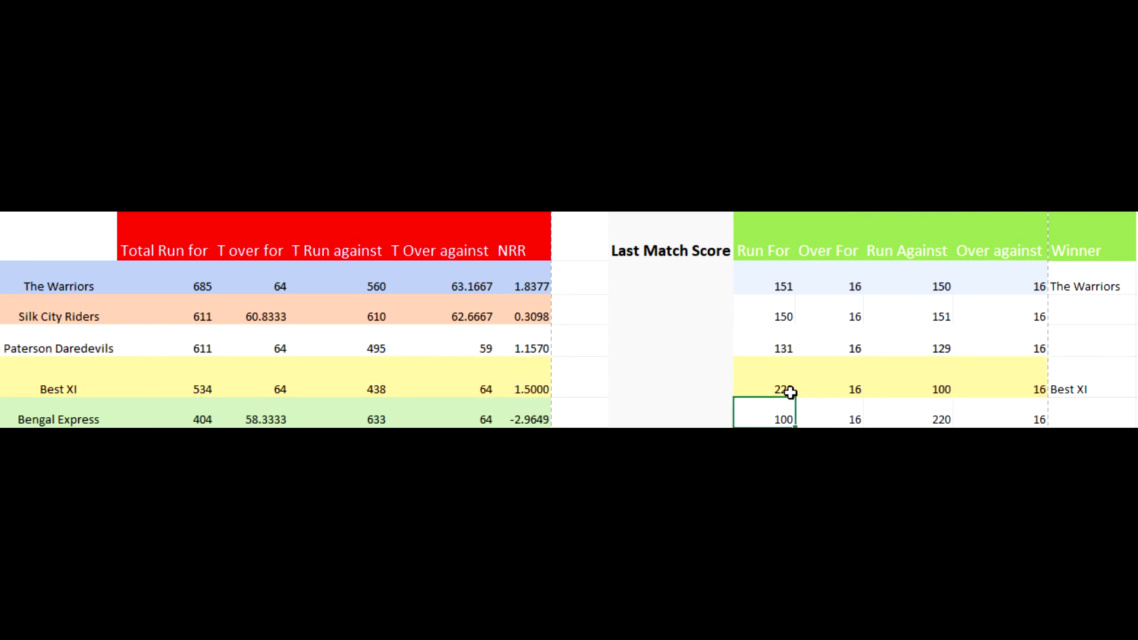
# Set Best XI's Run For in the last match to 200
pyautogui.click(777, 384)
pyautogui.write('200')
pyautogui.press('Return')
pyautogui.click(755, 375)
pyautogui.click(917, 382)
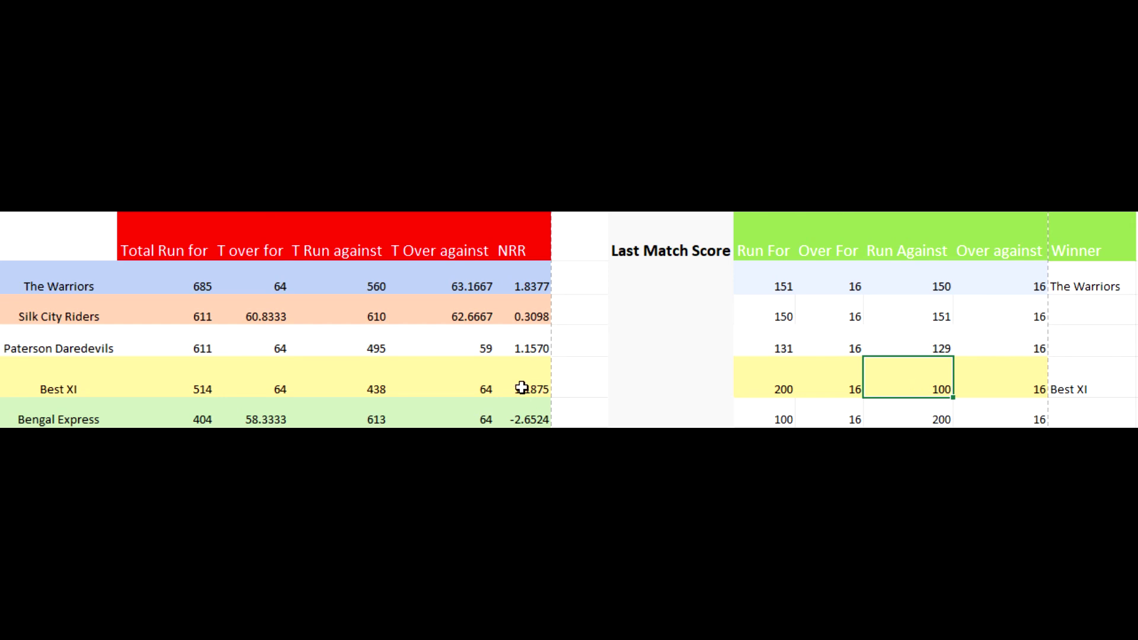
# Set Best XI's last-match Run For to 80 and its Run Against to 220
pyautogui.click(762, 391)
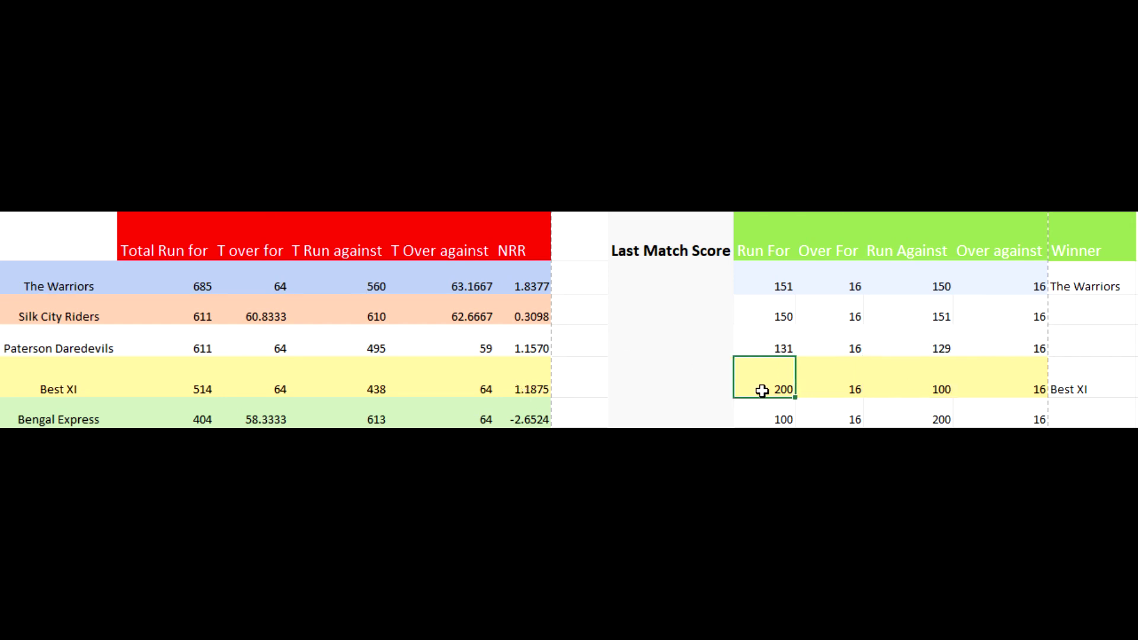
pyautogui.write('80')
pyautogui.press('Tab')
pyautogui.press('Tab')
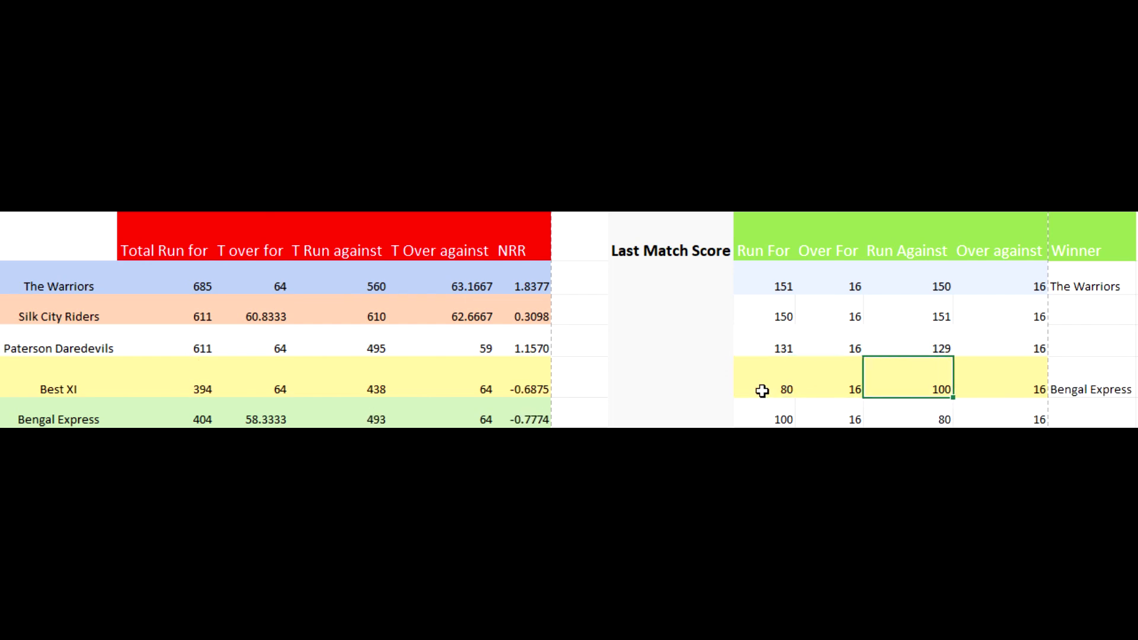
pyautogui.write('220')
pyautogui.press('Return')
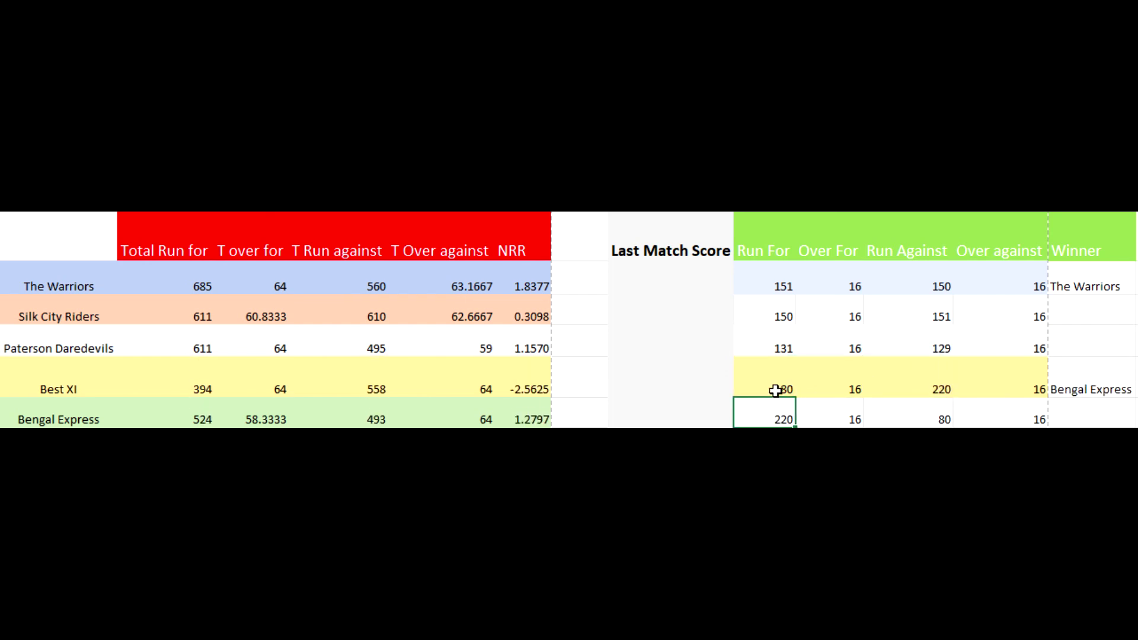
pyautogui.click(775, 391)
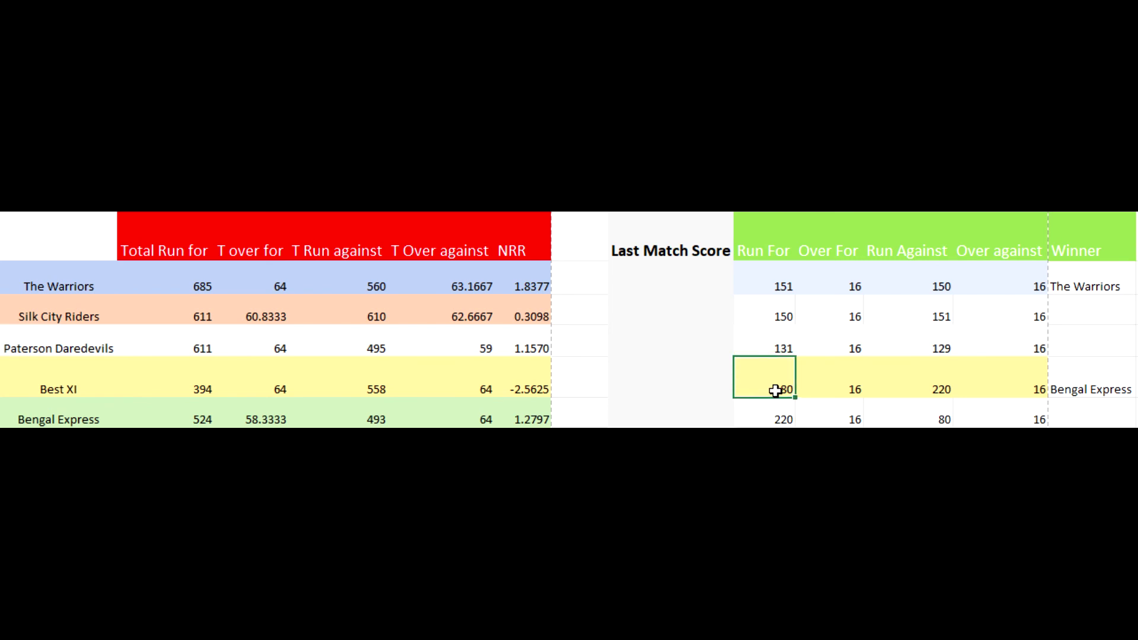